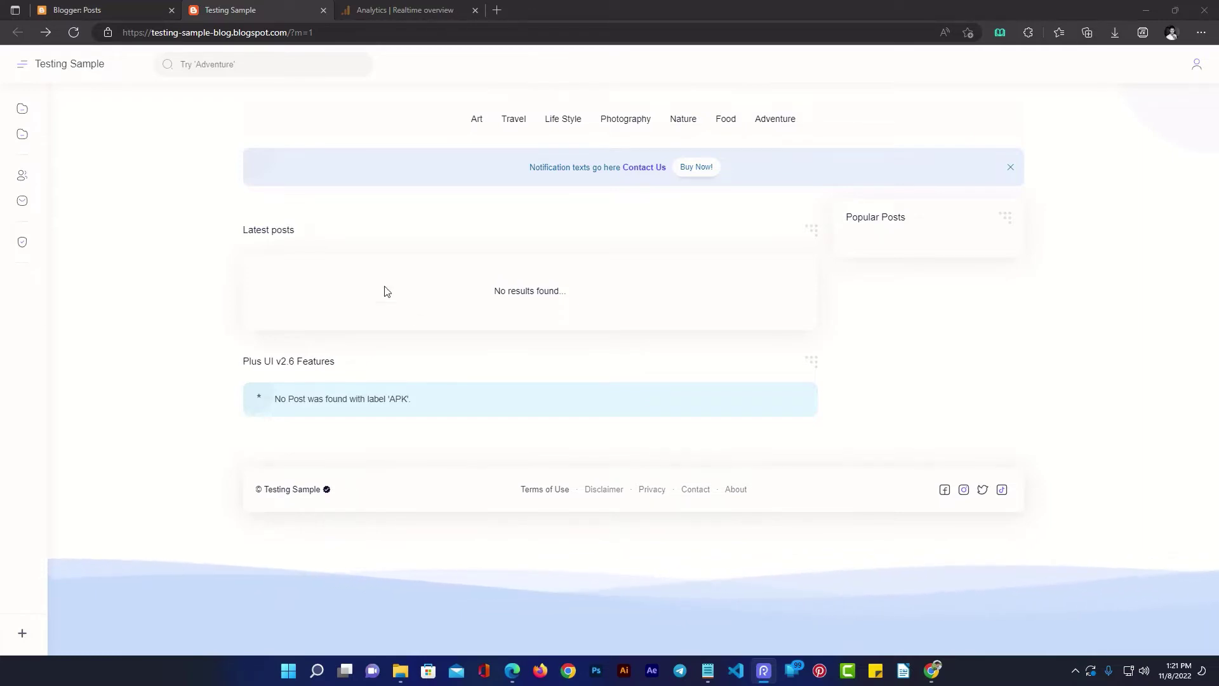
- Open the Testing Sample blog's theme customizer in Blogger and show the advanced Add CSS setting
left_click(117, 10)
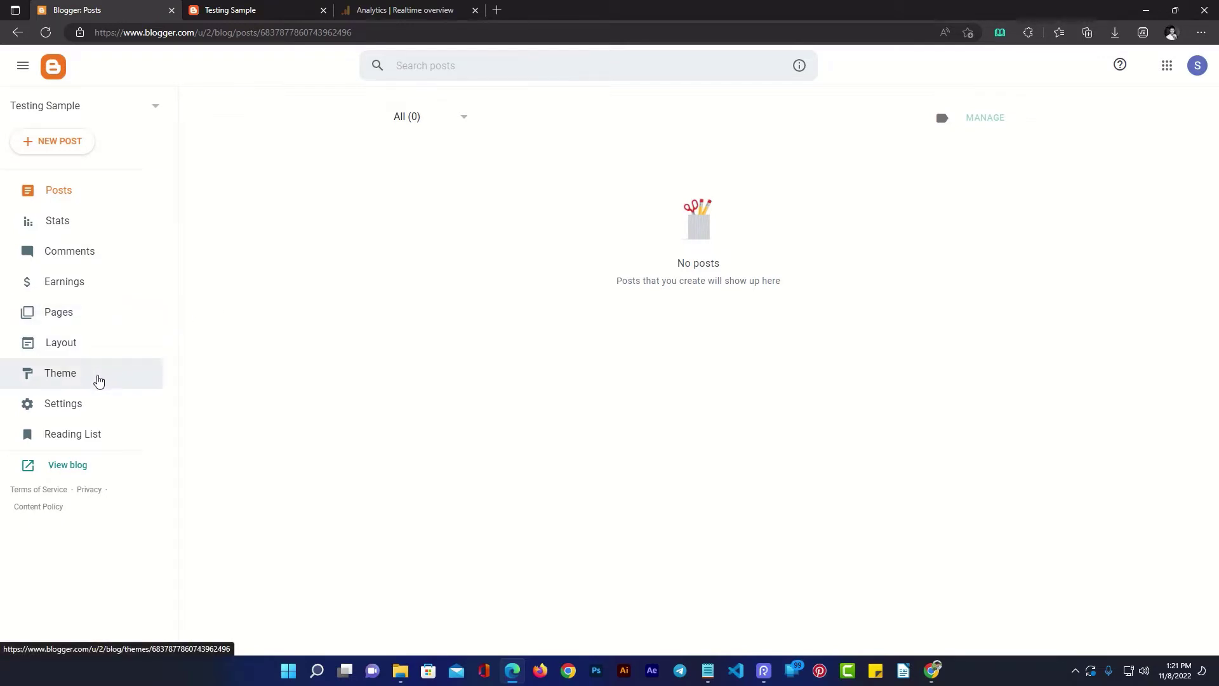
left_click(79, 378)
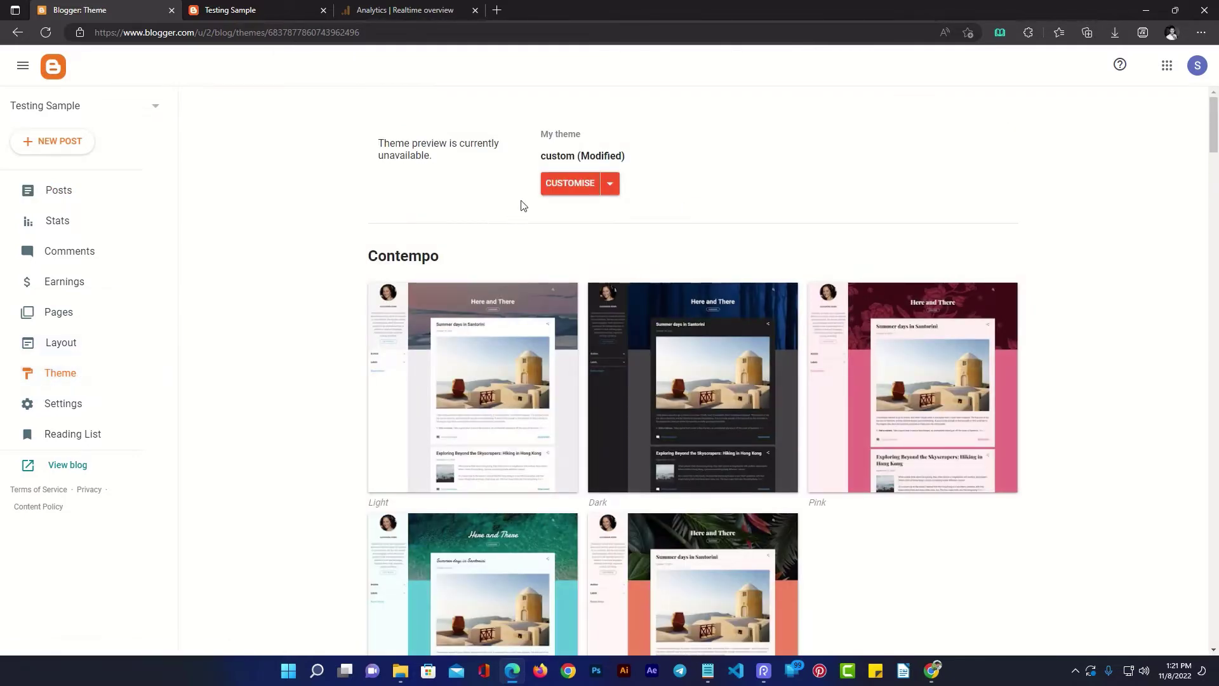
left_click(571, 184)
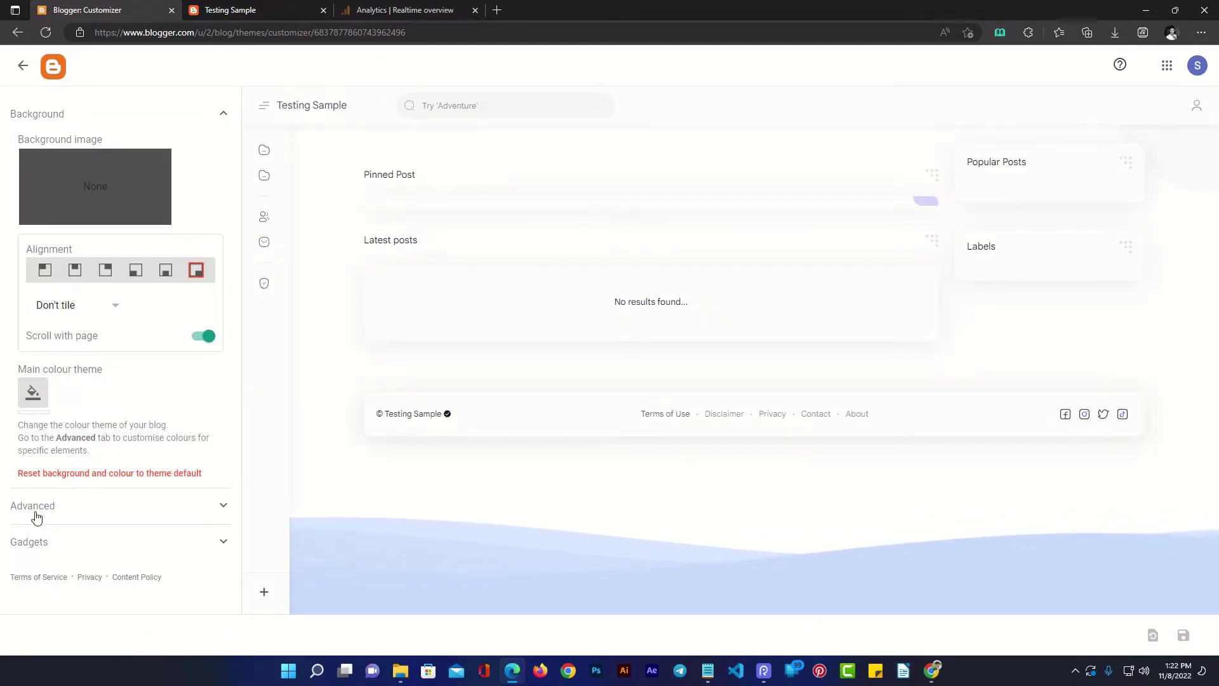
left_click(61, 512)
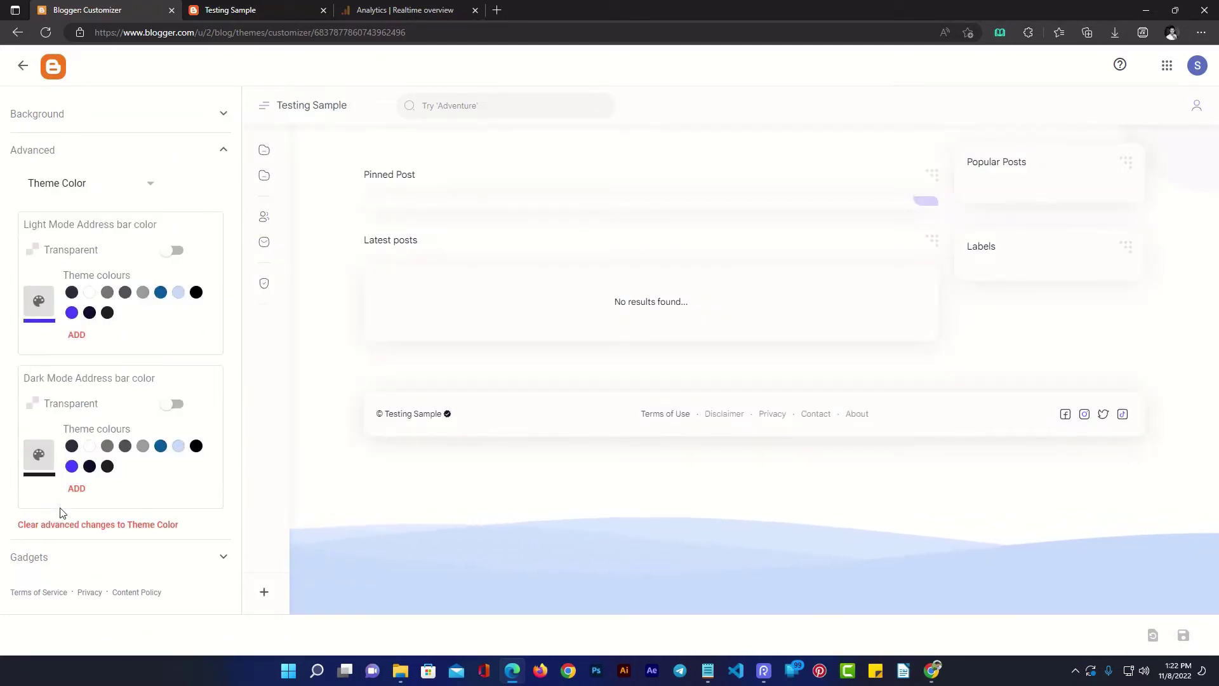
left_click(79, 185)
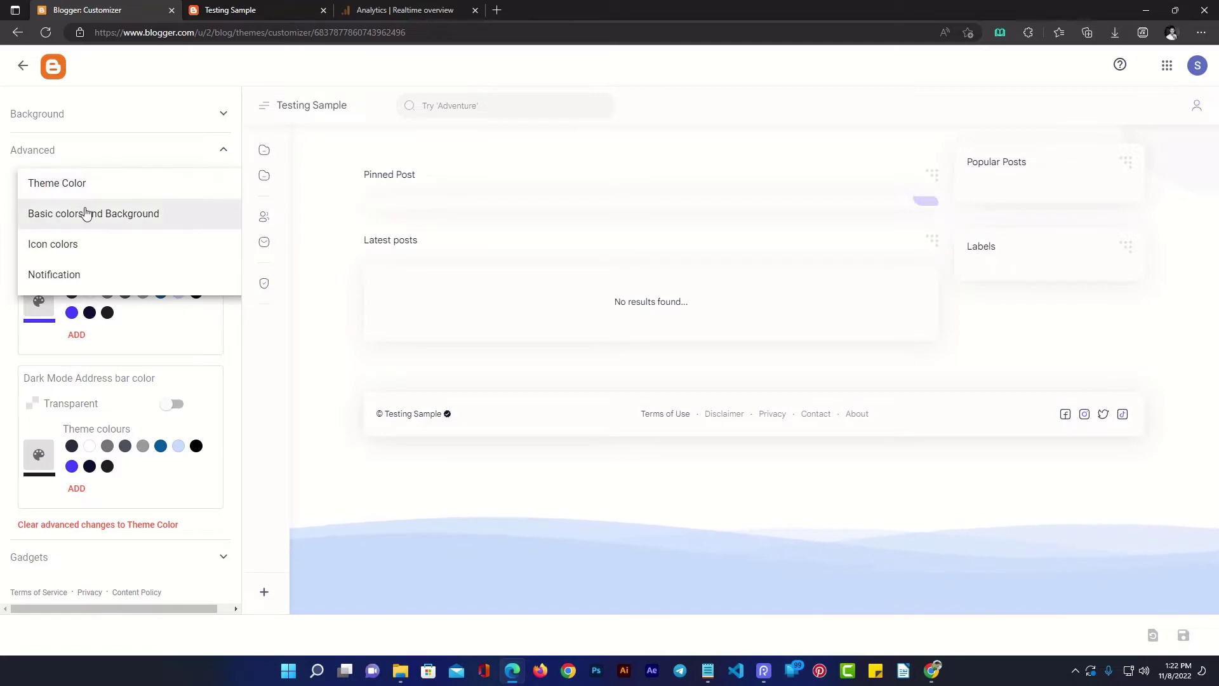
scroll(99, 254, "down", 4)
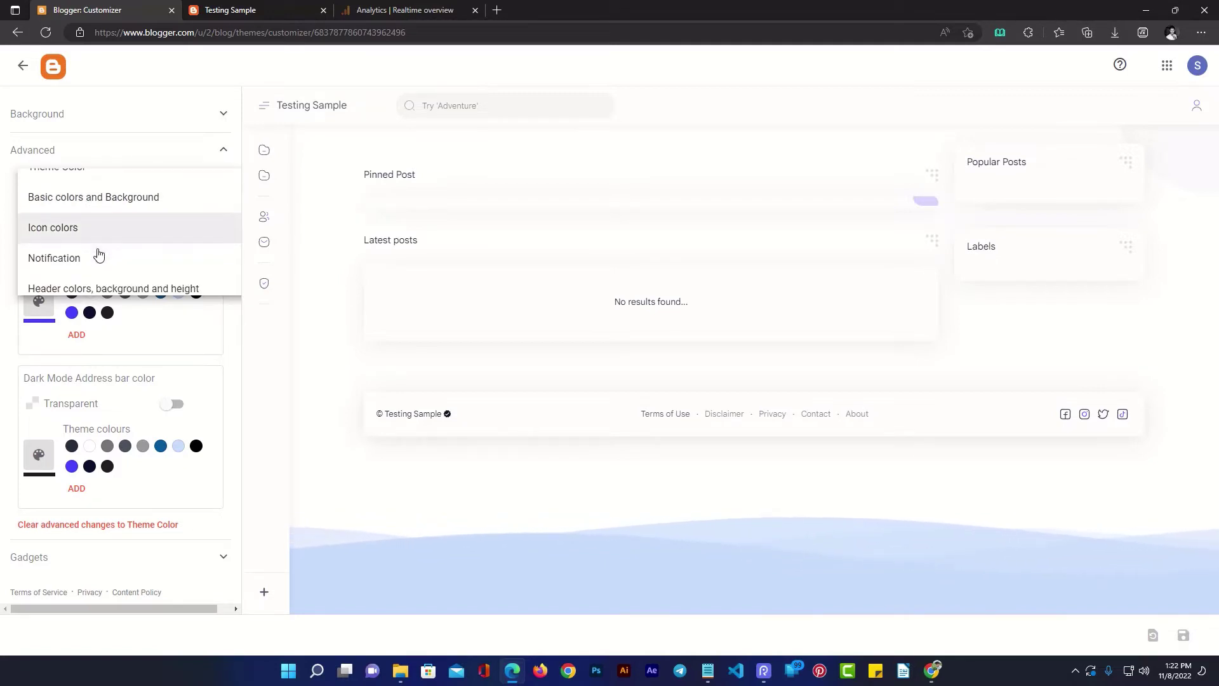
scroll(98, 254, "down", 3)
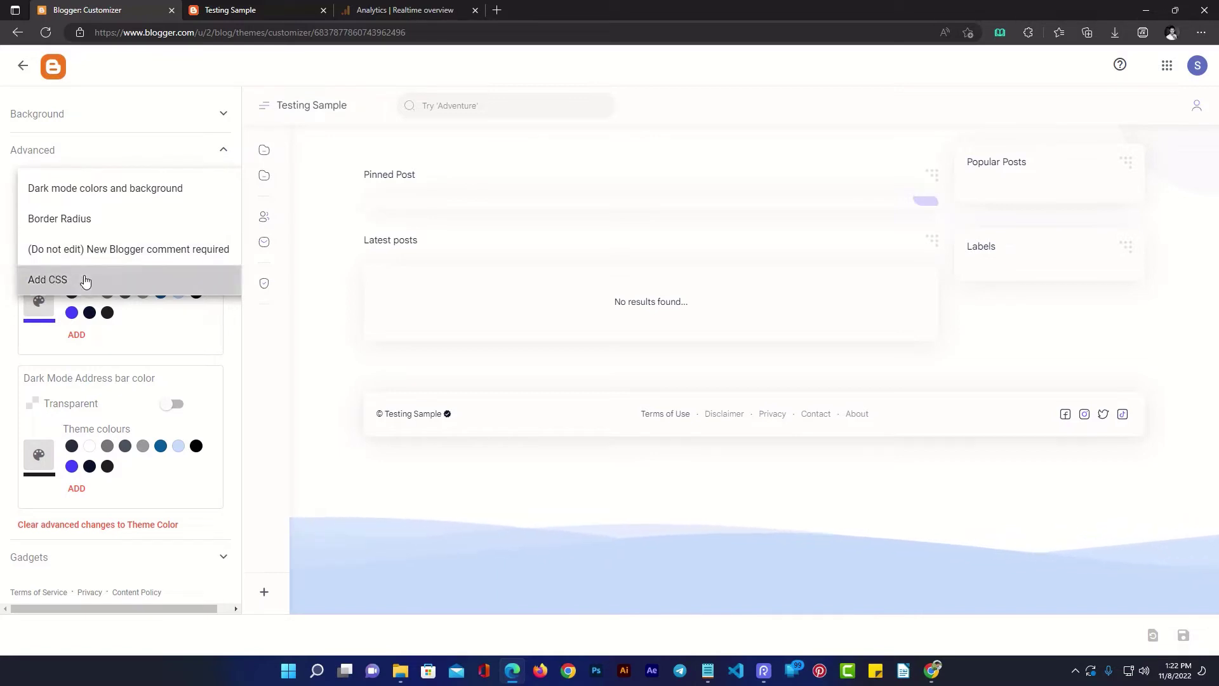
left_click(57, 280)
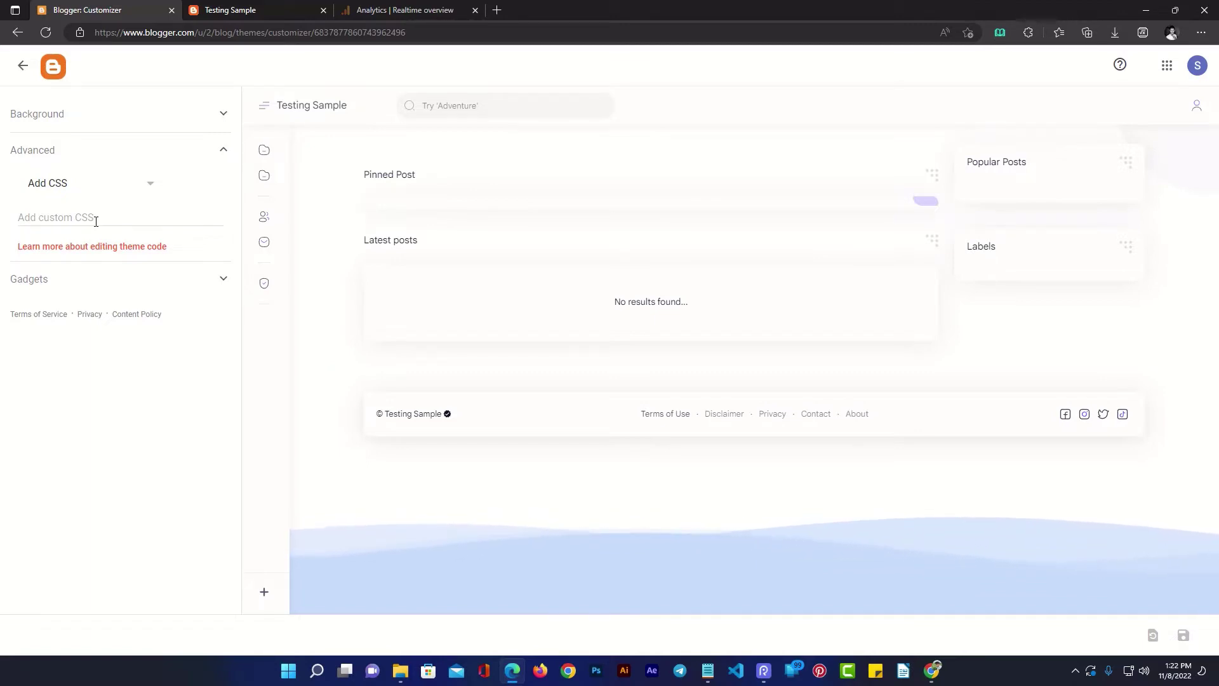
- Copy the rule ".wvC {display: none;}" from the Notepad notes and return to the theme customizer in the browser
left_click(708, 671)
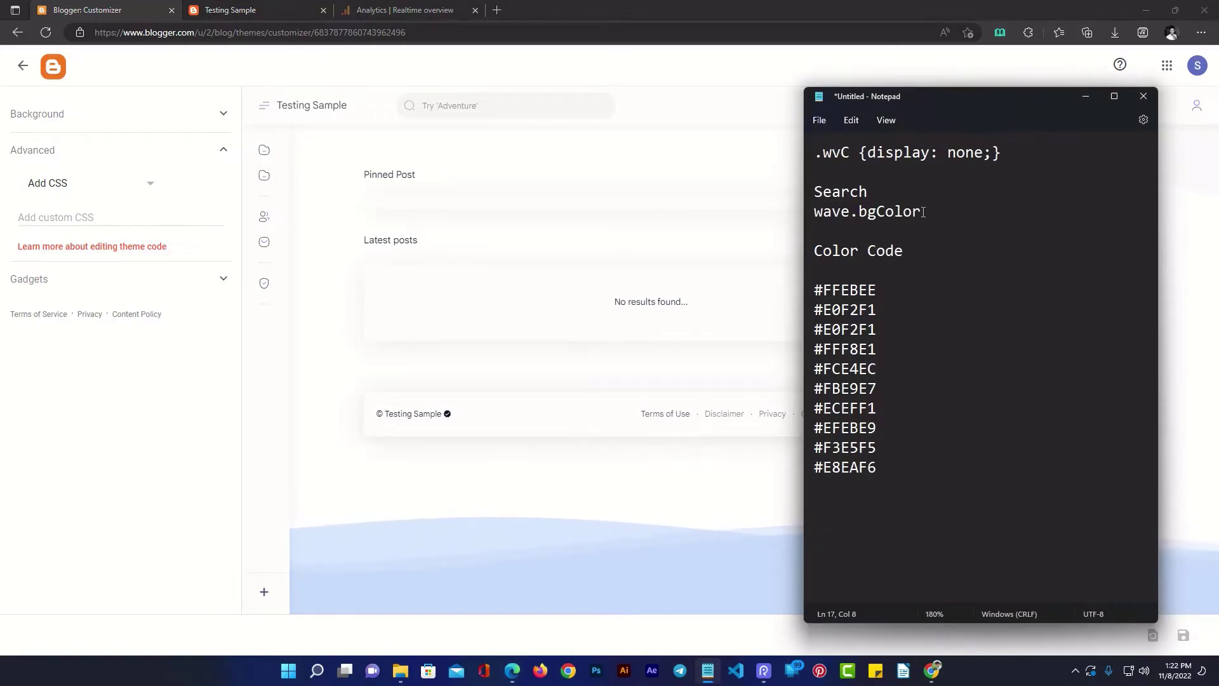
left_click_drag(1004, 159, 809, 164)
key("ctrl+c")
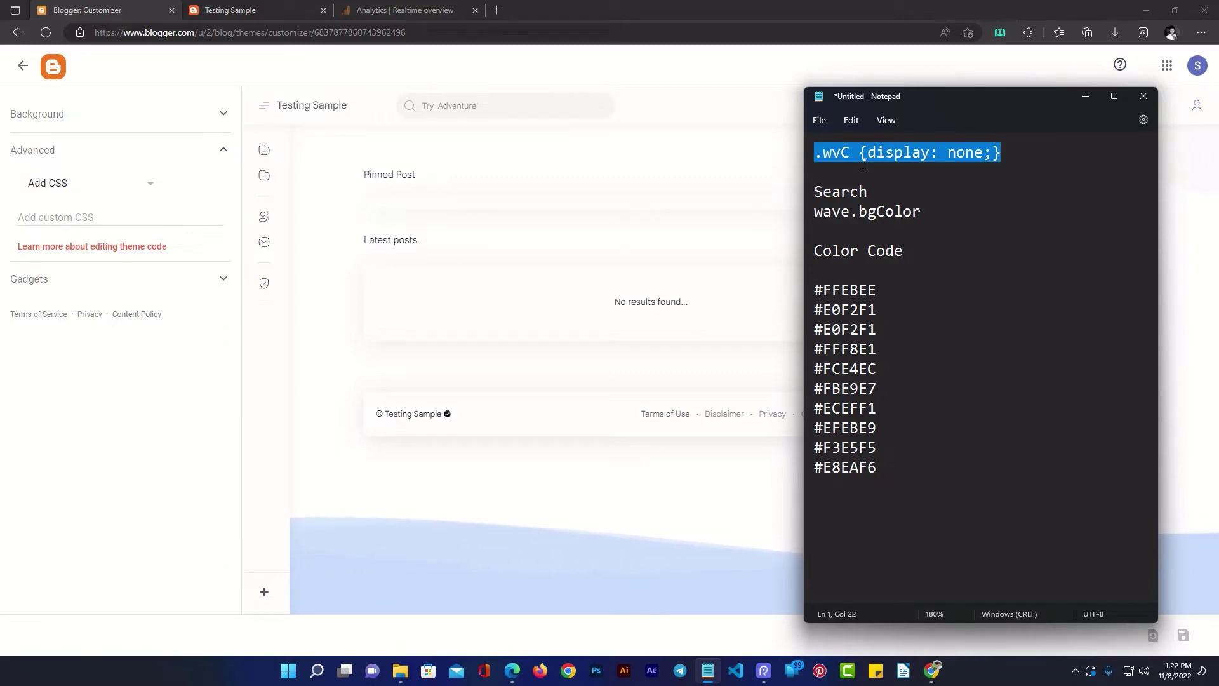
left_click(748, 174)
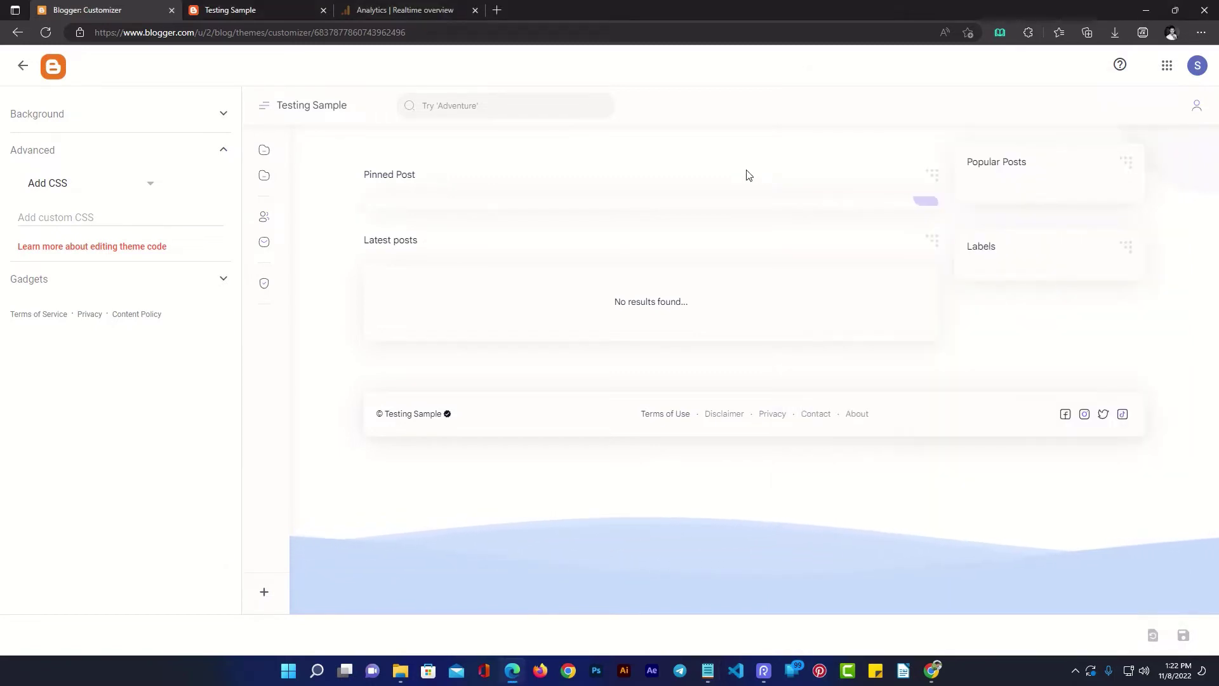
left_click(707, 671)
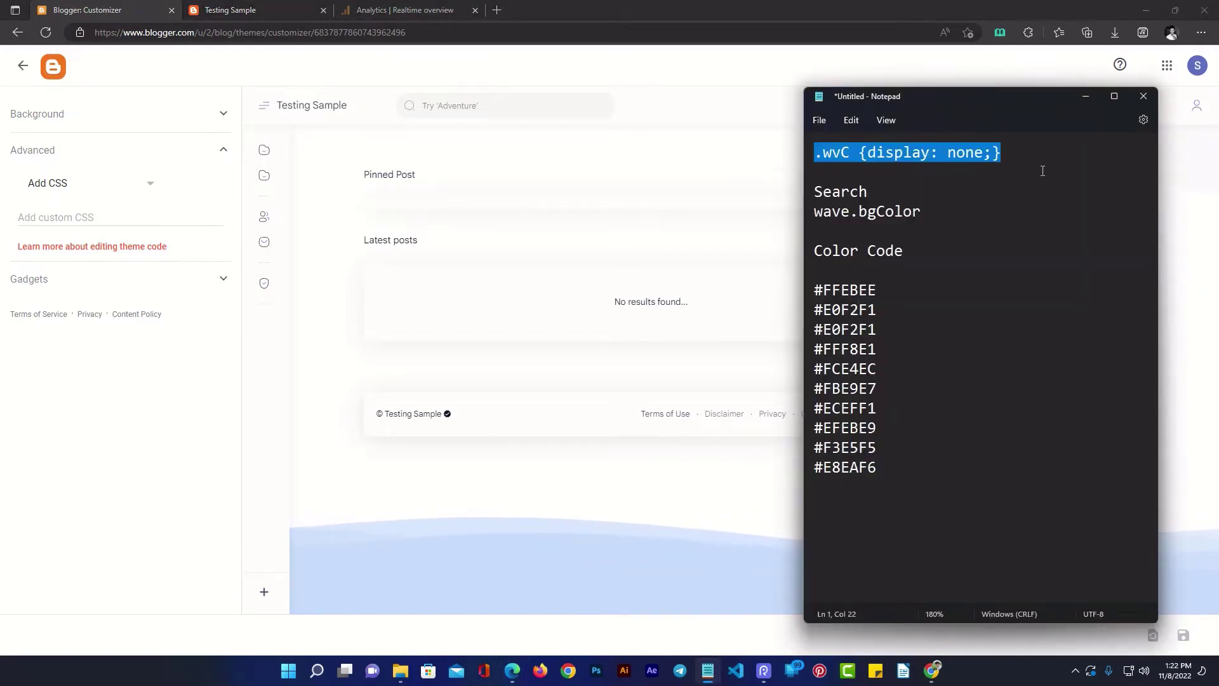
left_click(539, 482)
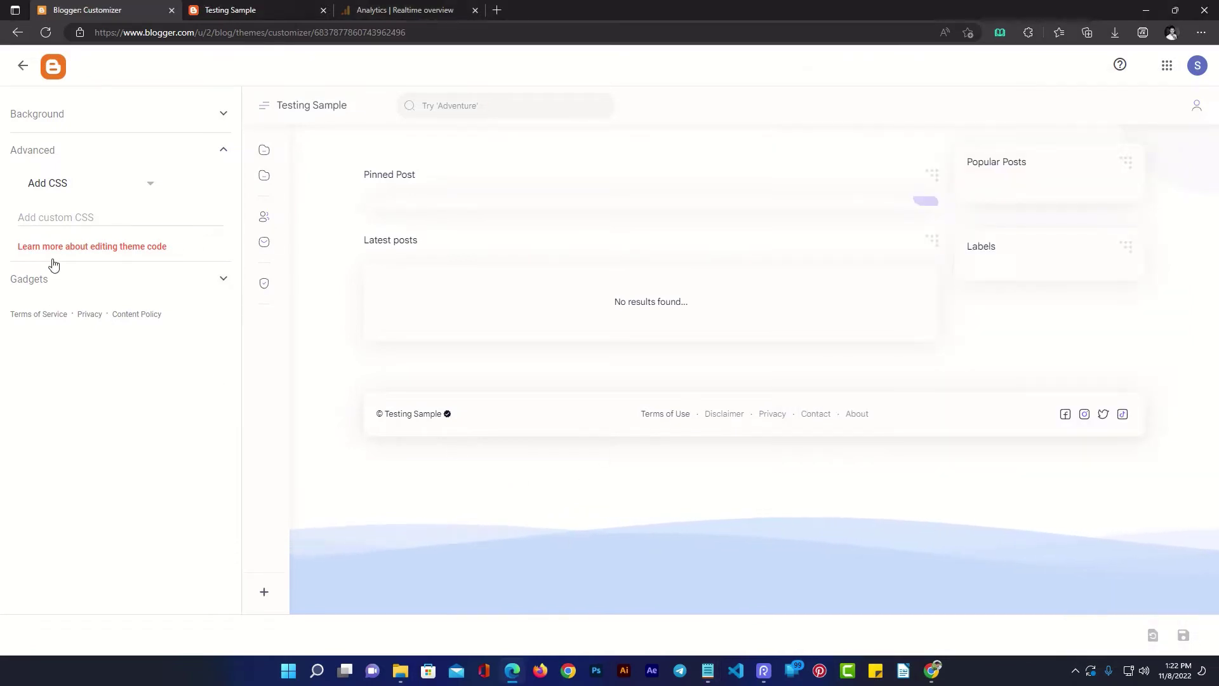
- Save ".wvC {display: none;}" as the theme's custom CSS and reload the live Testing Sample blog
left_click(44, 212)
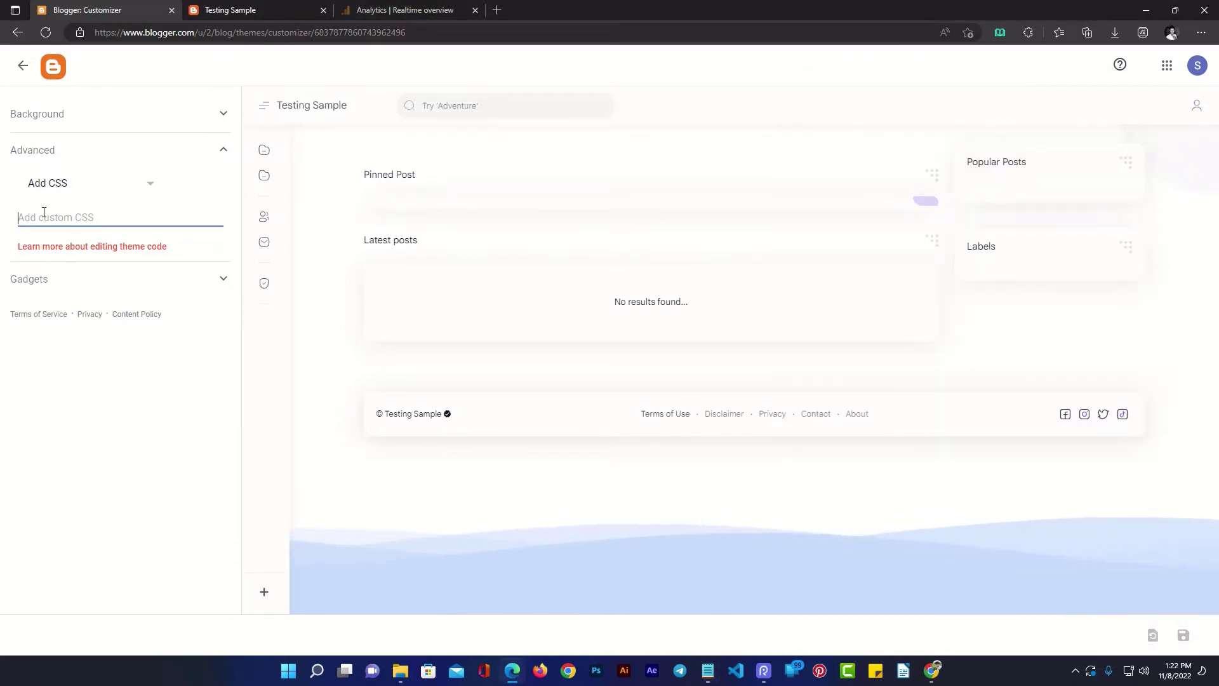
key("ctrl+v")
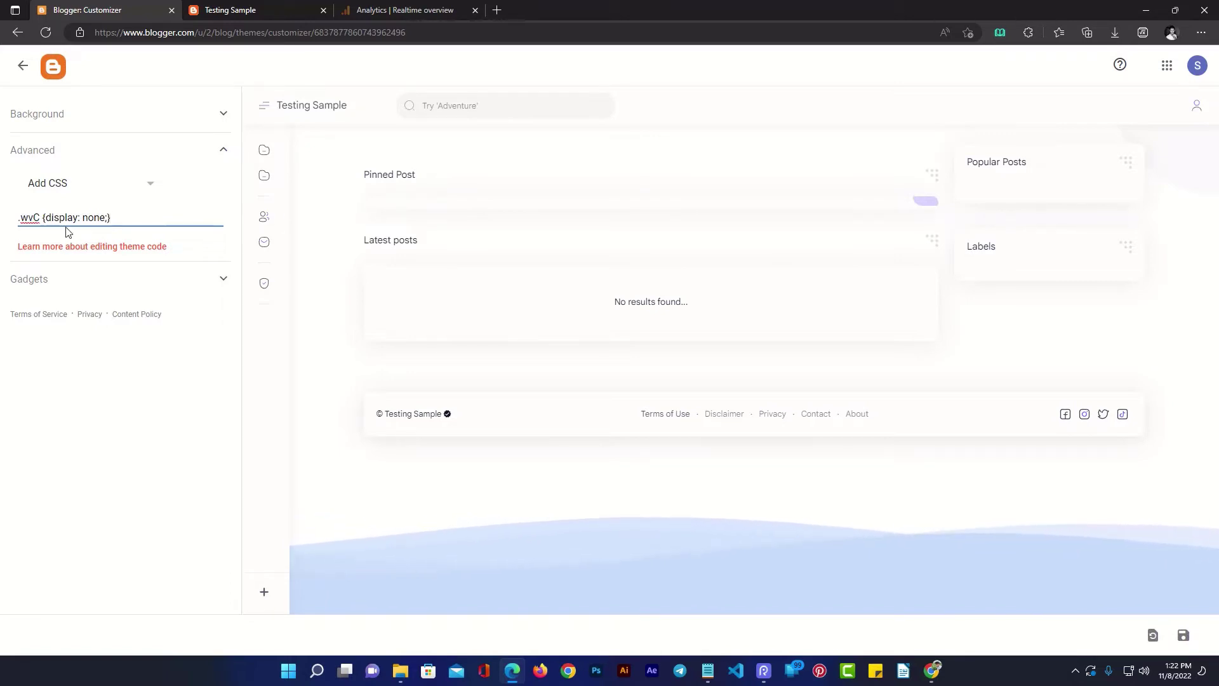
left_click(1184, 637)
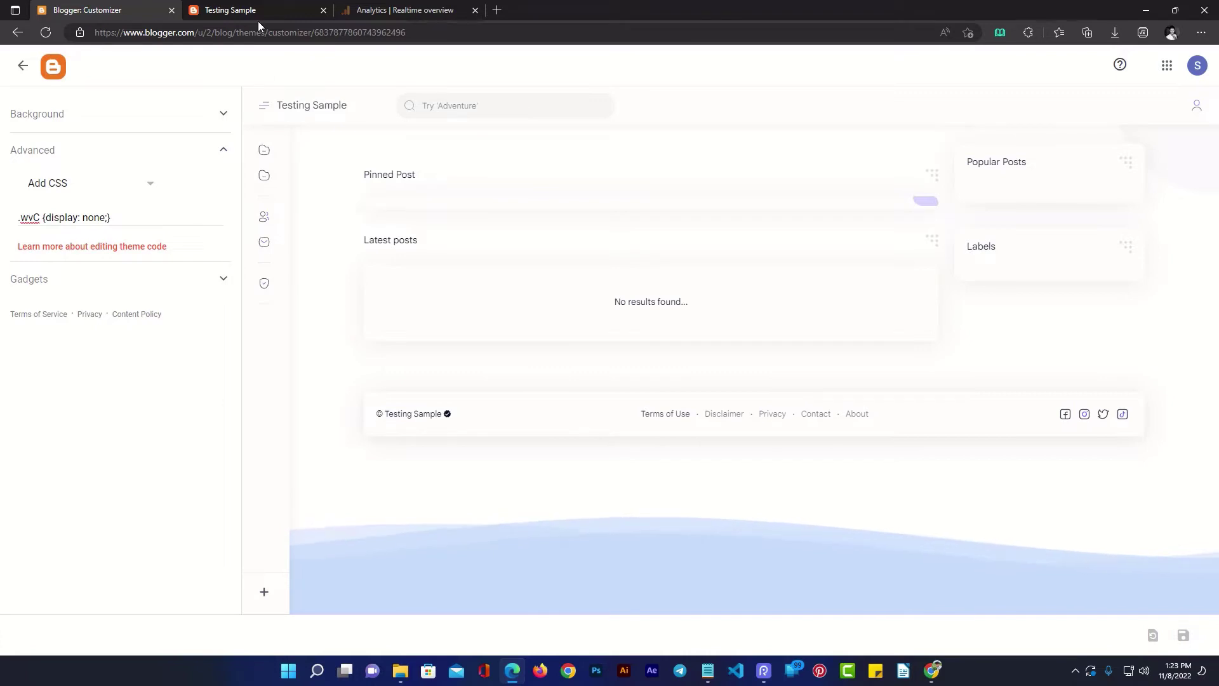
left_click(282, 9)
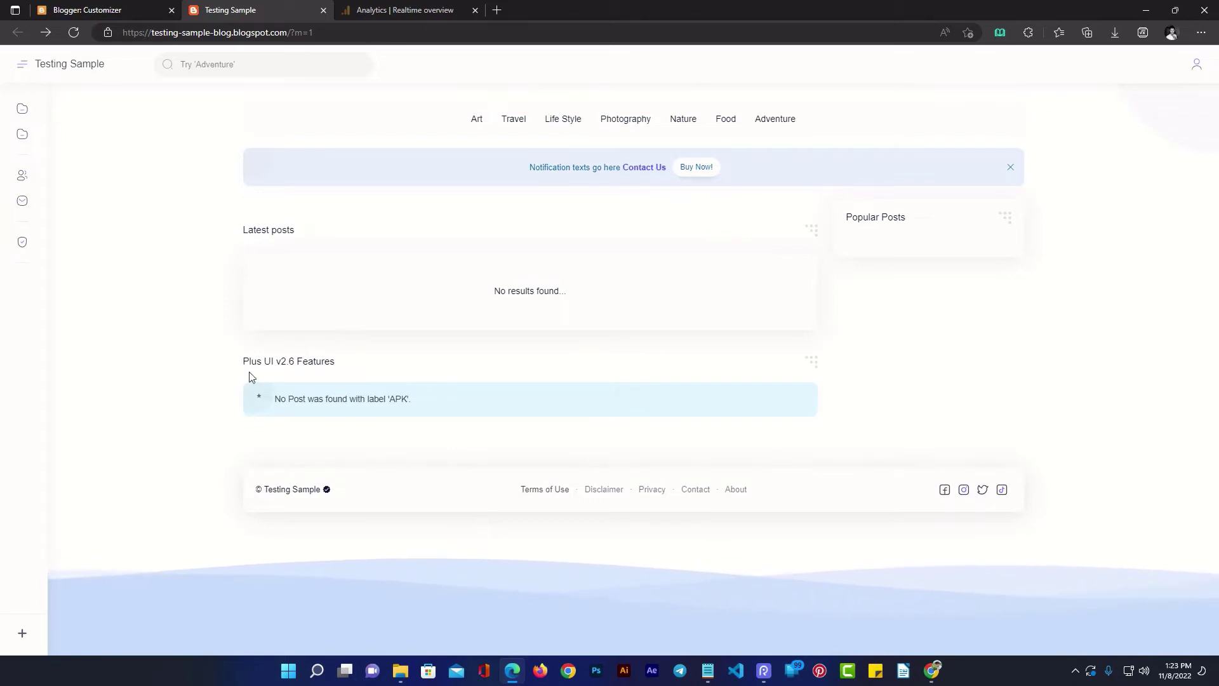
left_click(73, 32)
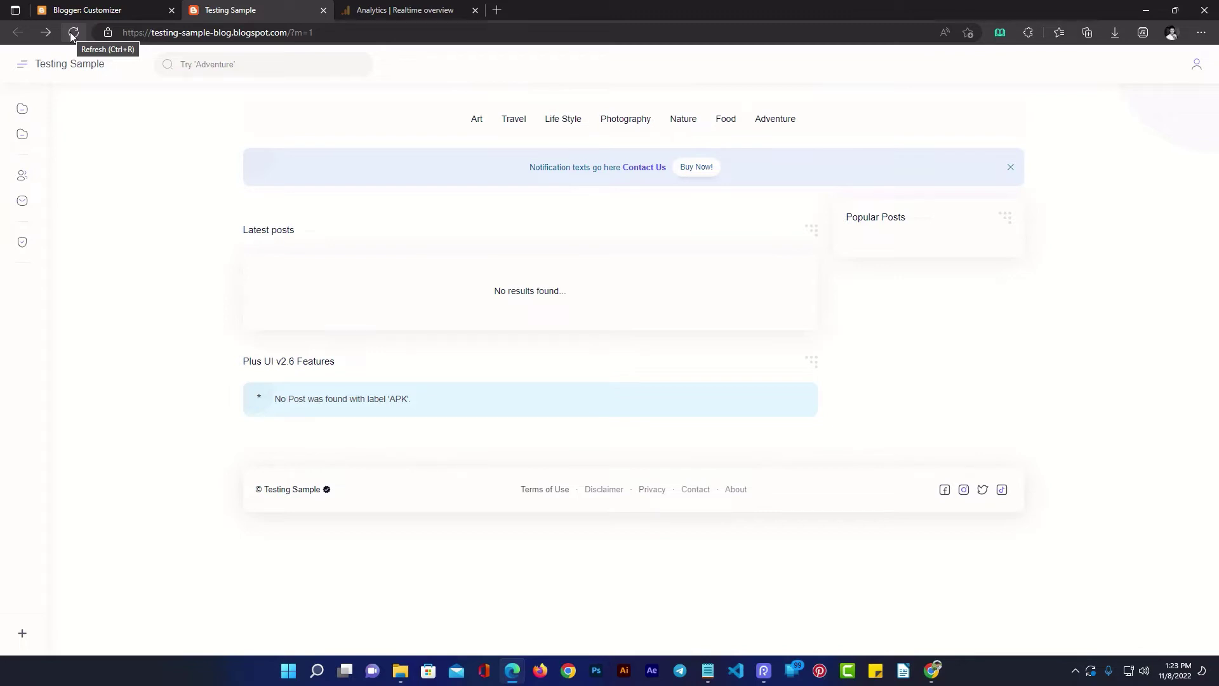
- Delete the custom CSS rule from the theme customizer, save, and reload the live blog
left_click(113, 14)
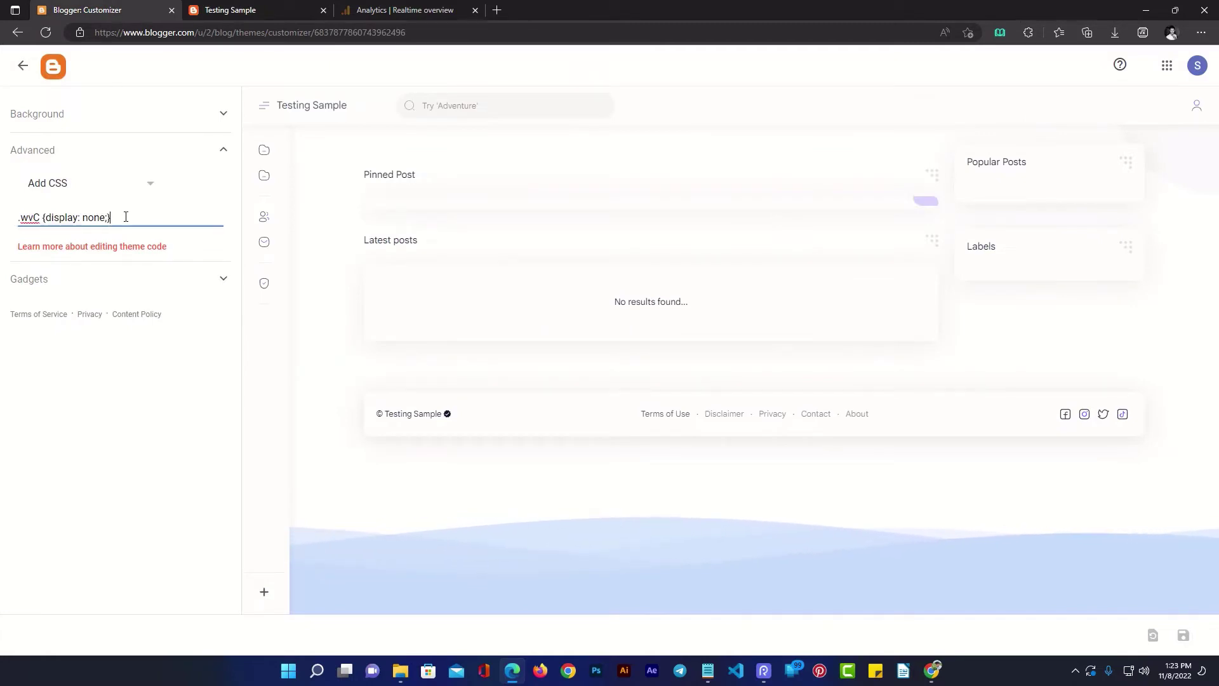
left_click_drag(125, 216, 14, 224)
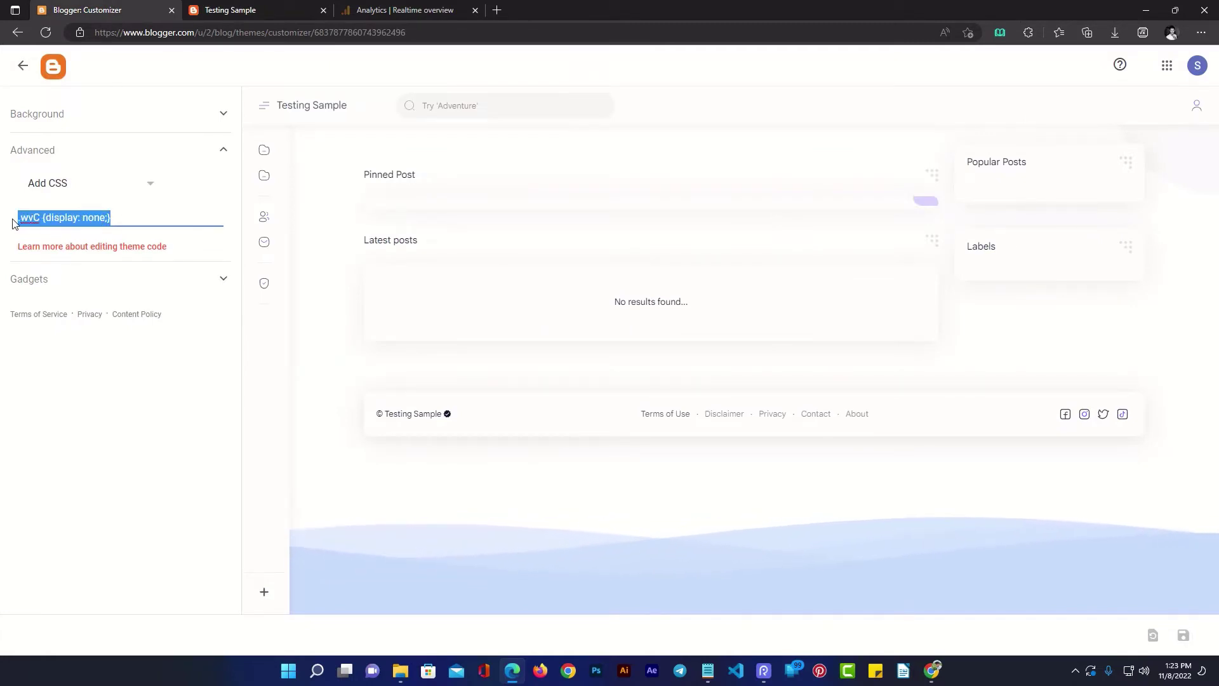
key("BackSpace")
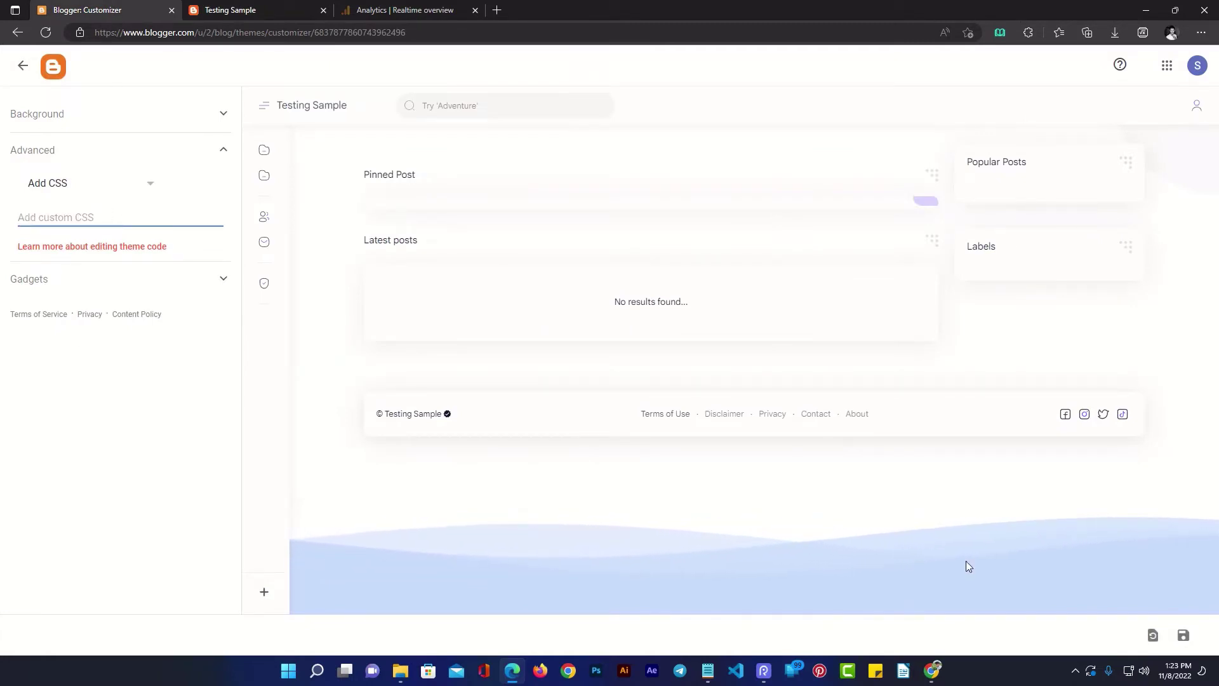
left_click(1183, 635)
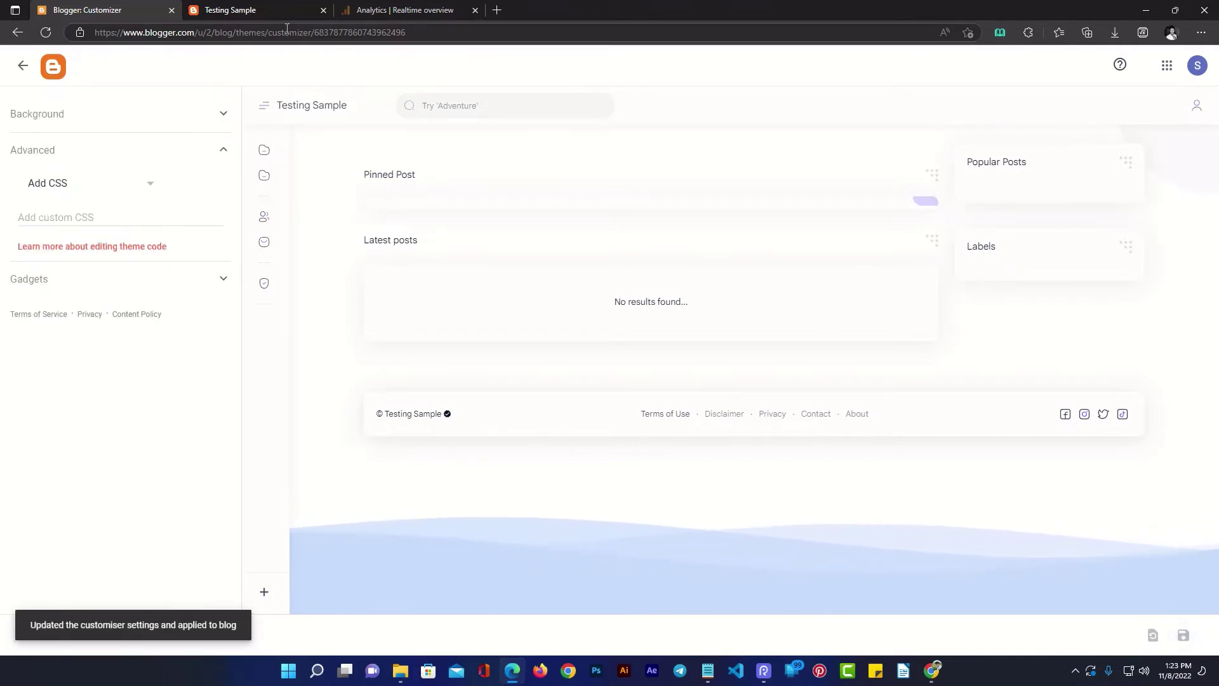
left_click(257, 11)
left_click(74, 34)
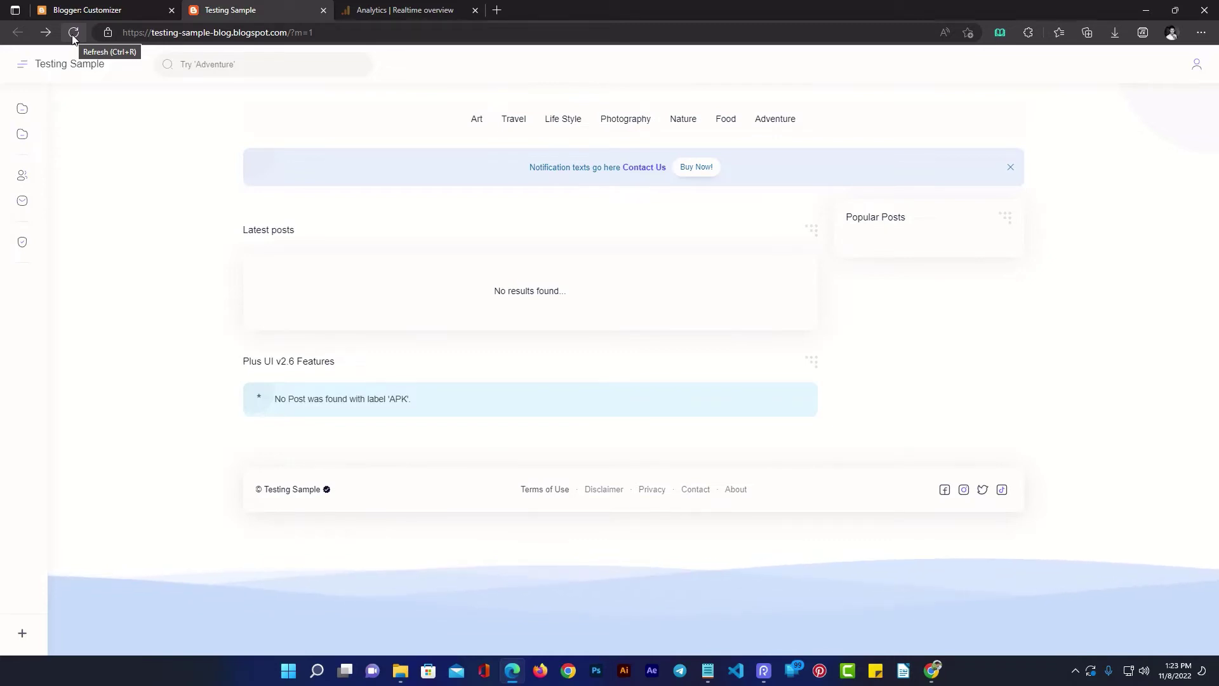
- Leave the theme customizer and open the blog theme's HTML code for editing
left_click(99, 8)
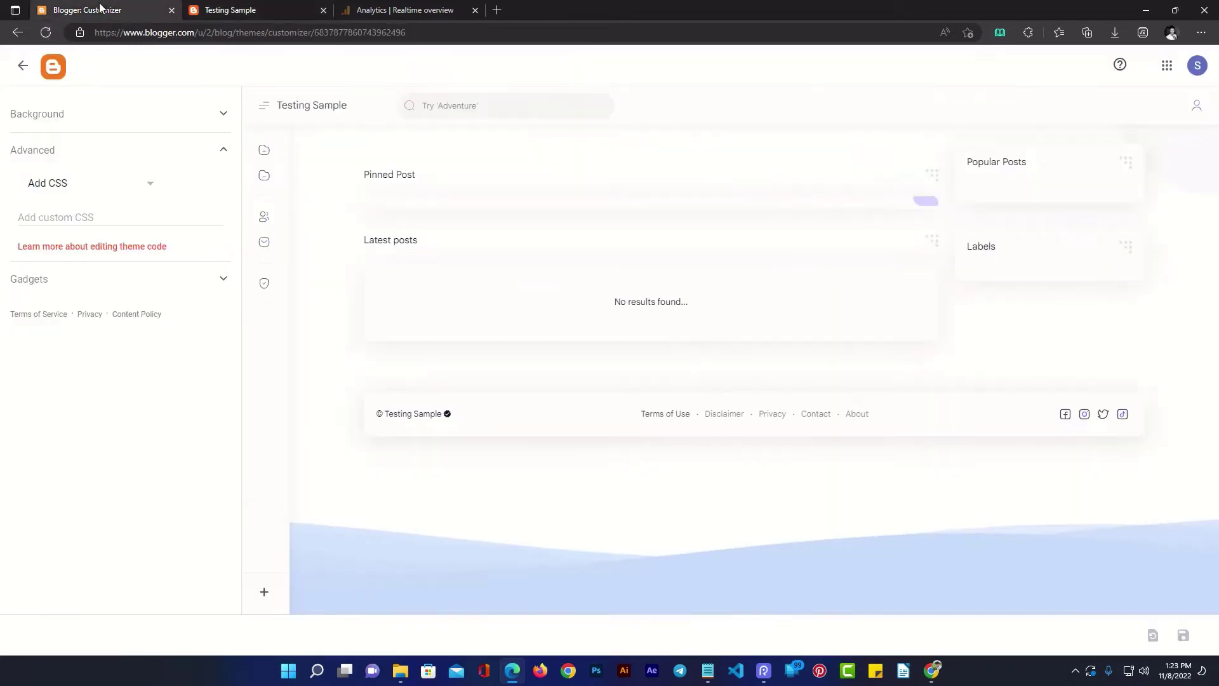
left_click(23, 67)
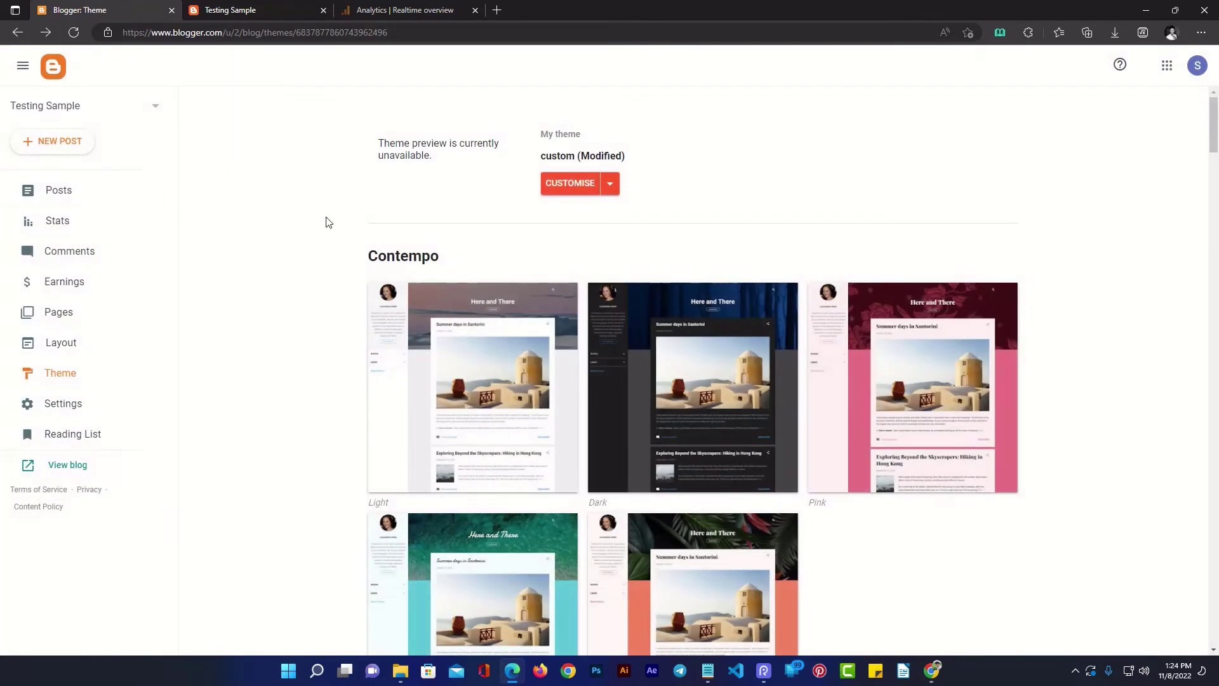
left_click(611, 184)
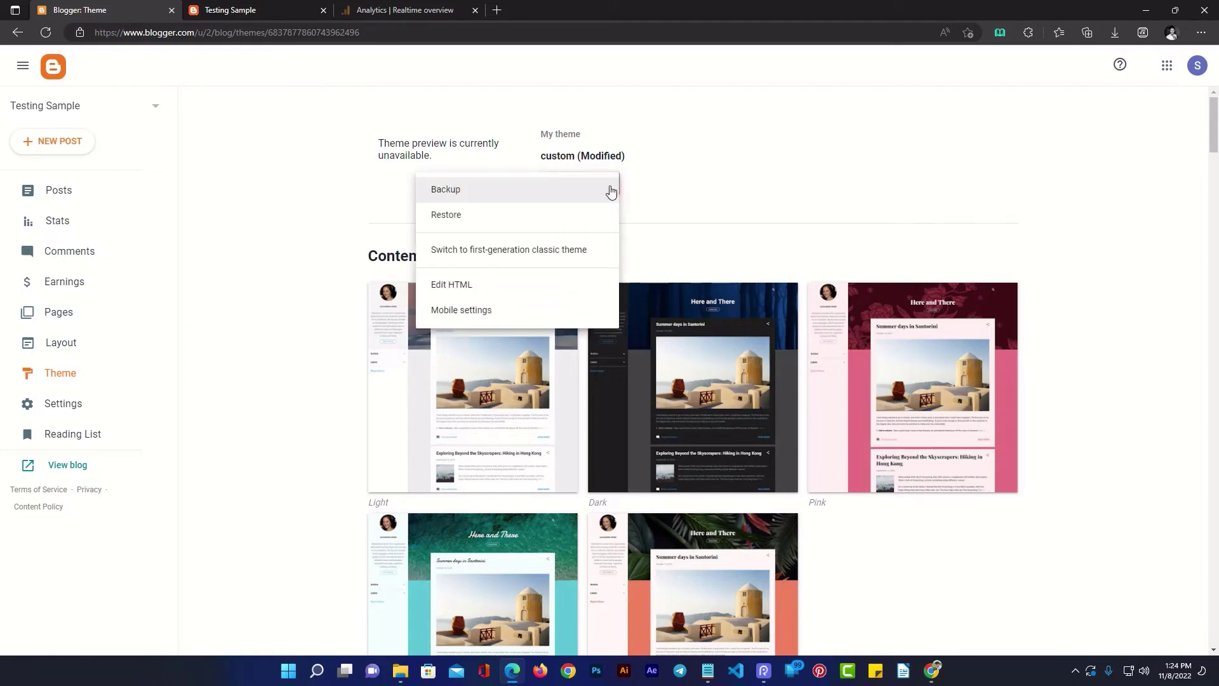
left_click(488, 281)
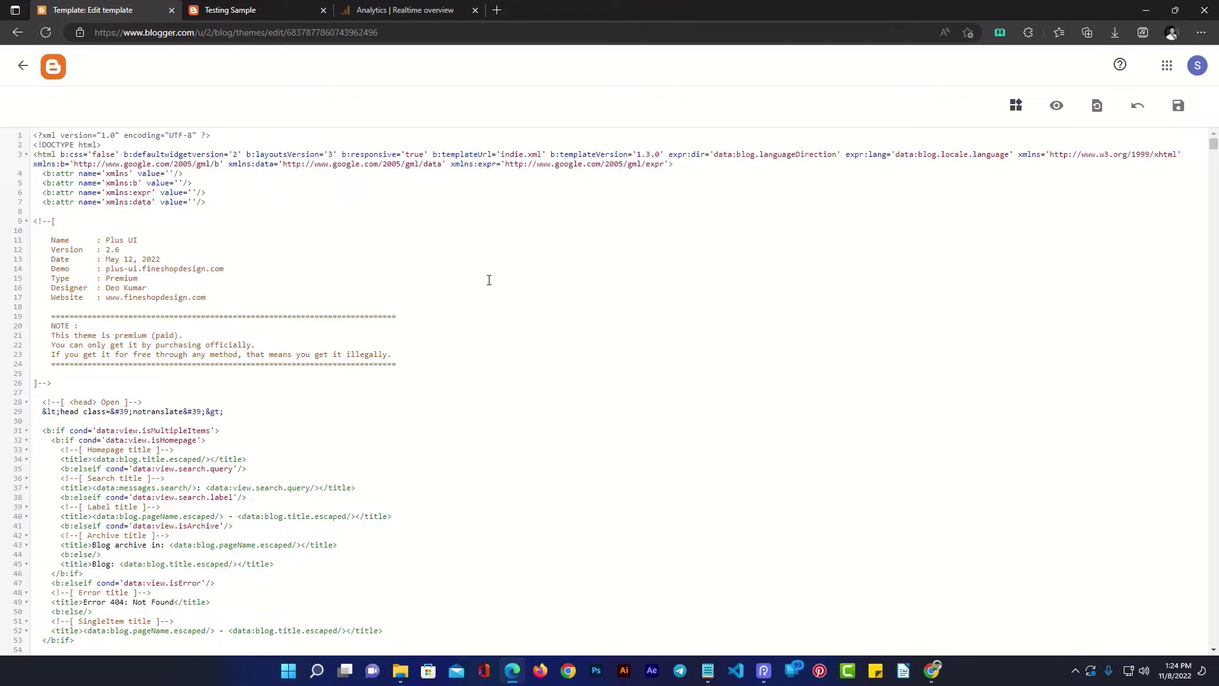
- Copy "wave.bgColor" from the Notepad notes and search the theme's HTML for that variable's line
left_click(705, 672)
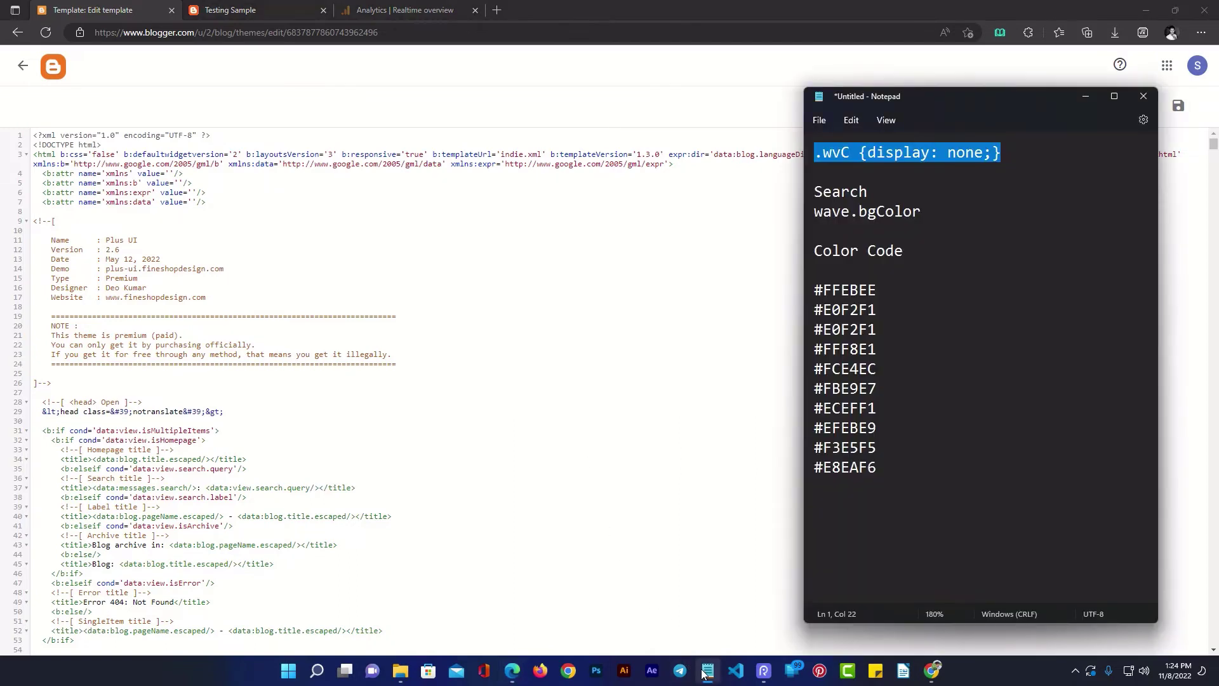
left_click_drag(815, 213, 922, 217)
key("ctrl+c")
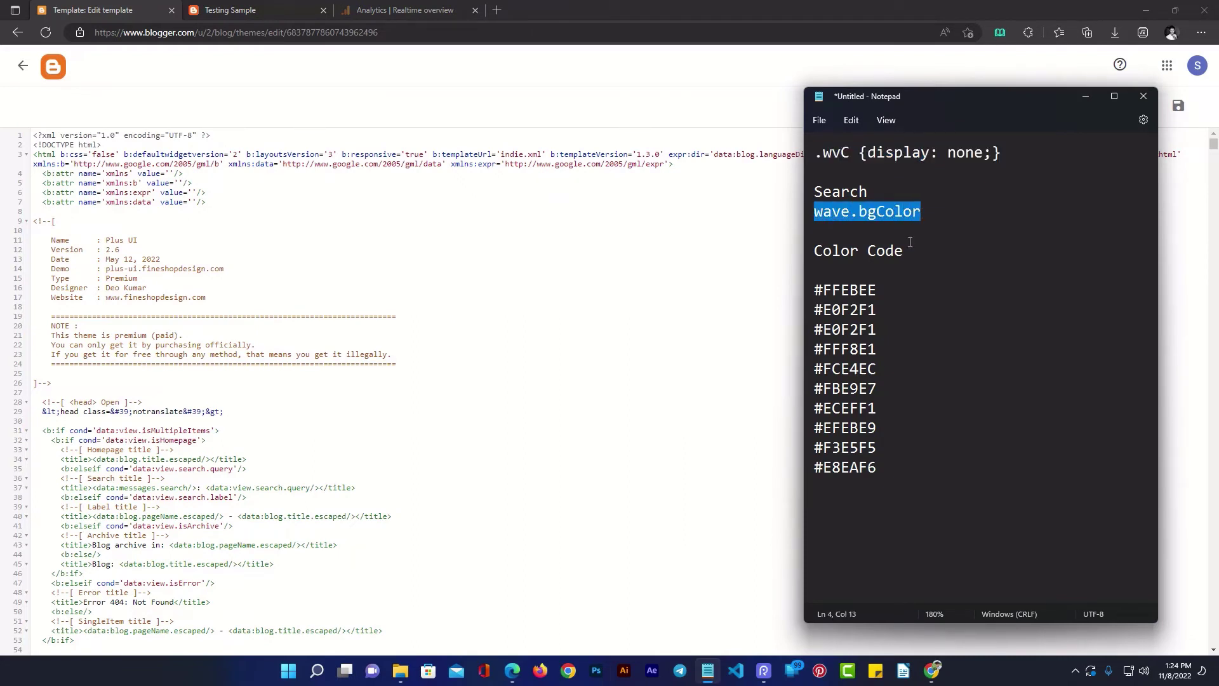
left_click(706, 289)
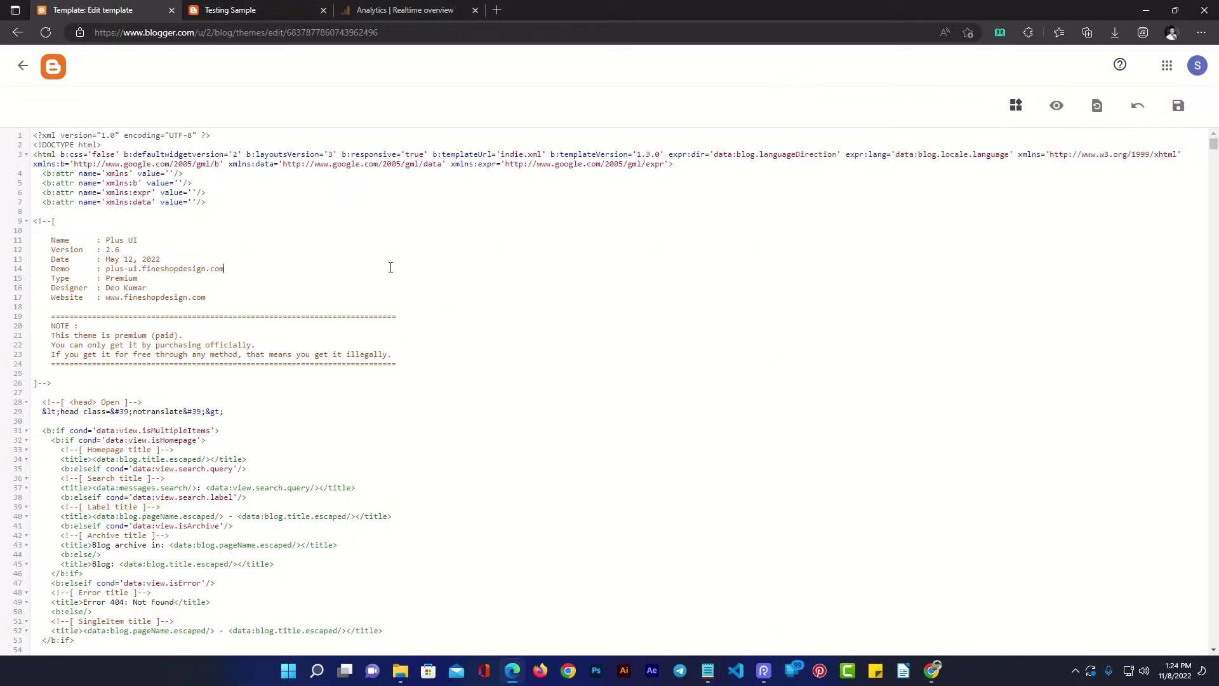
key("ctrl+f")
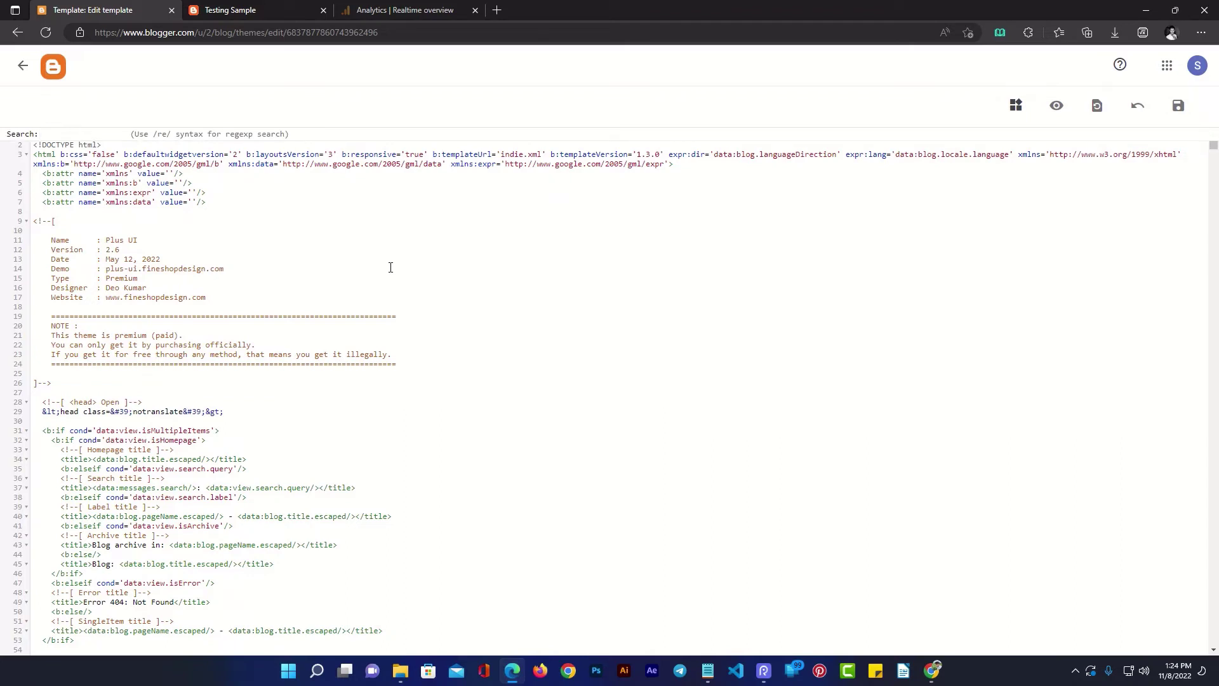
key("ctrl+v")
key("Return")
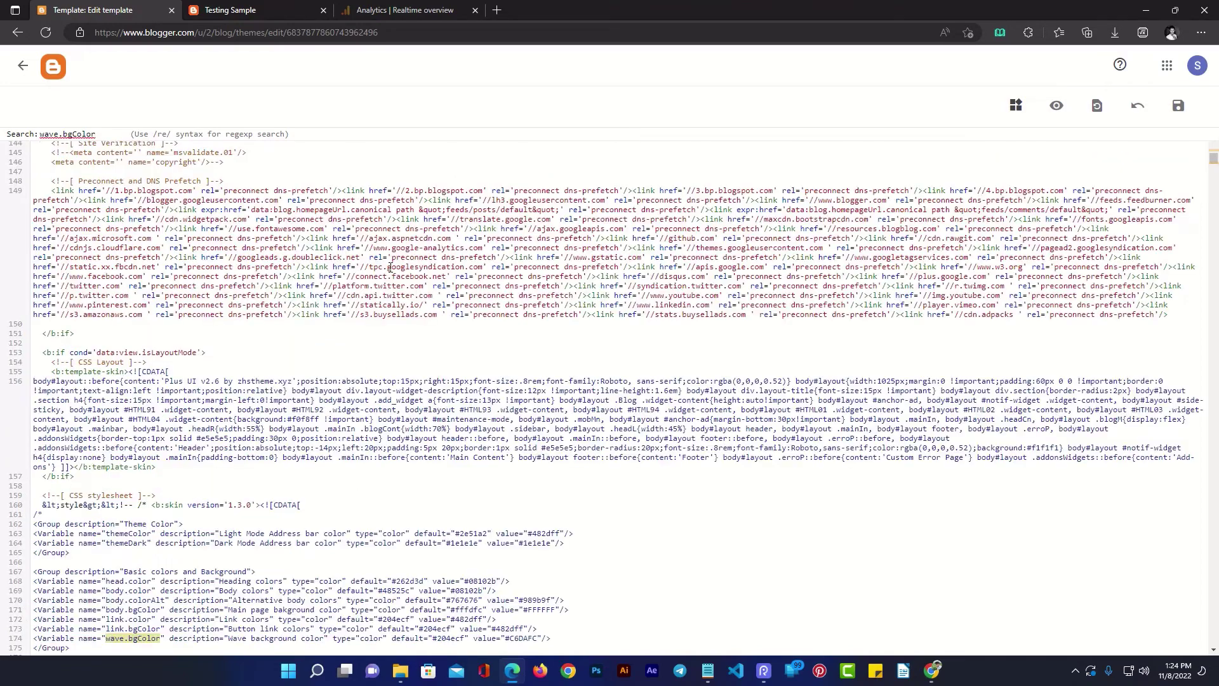
scroll(295, 360, "down", 3)
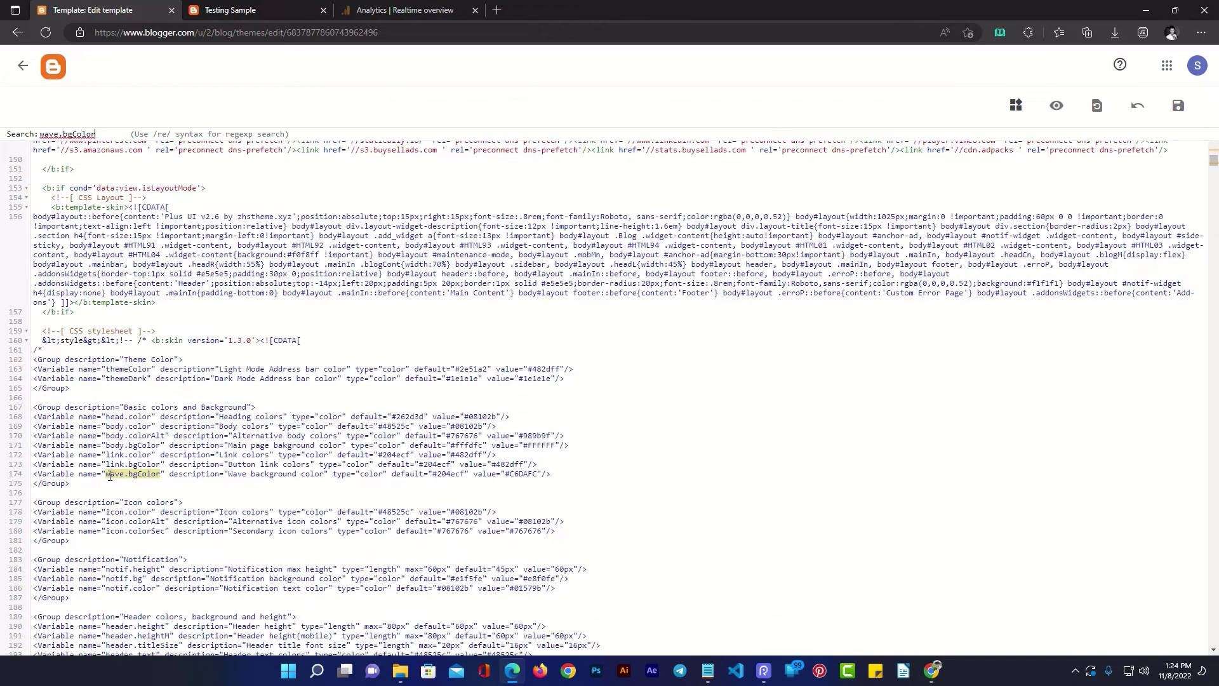
scroll(84, 407, "down", 2)
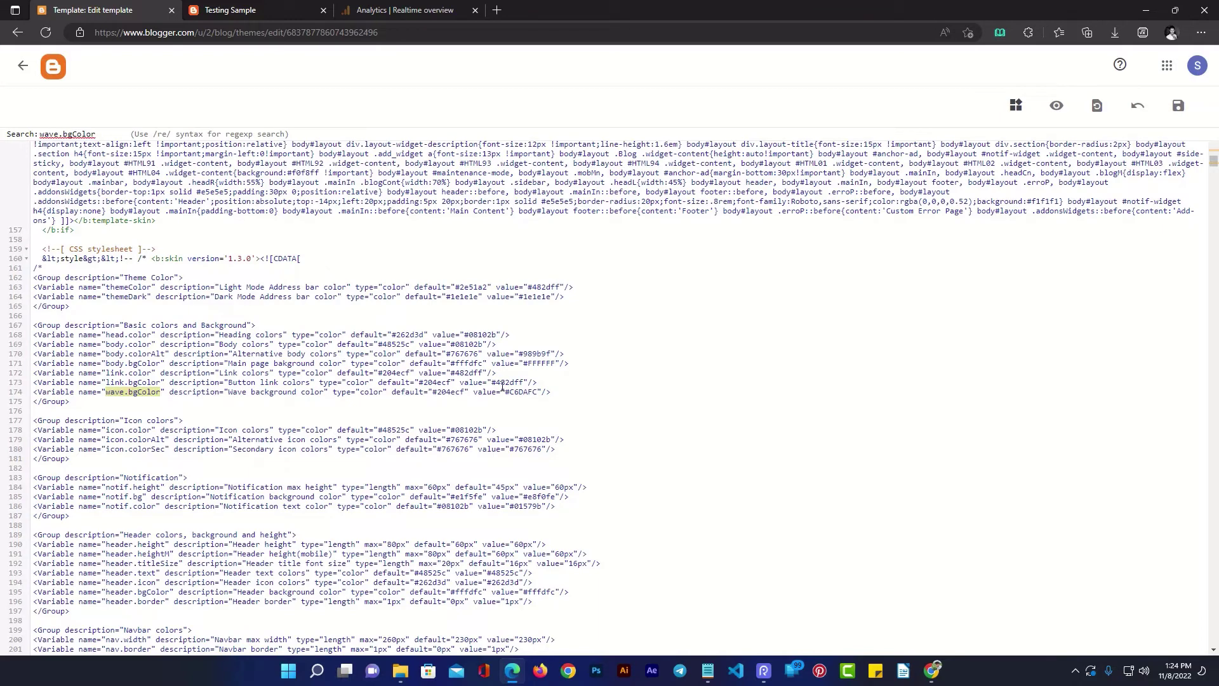
scroll(516, 343, "down", 1)
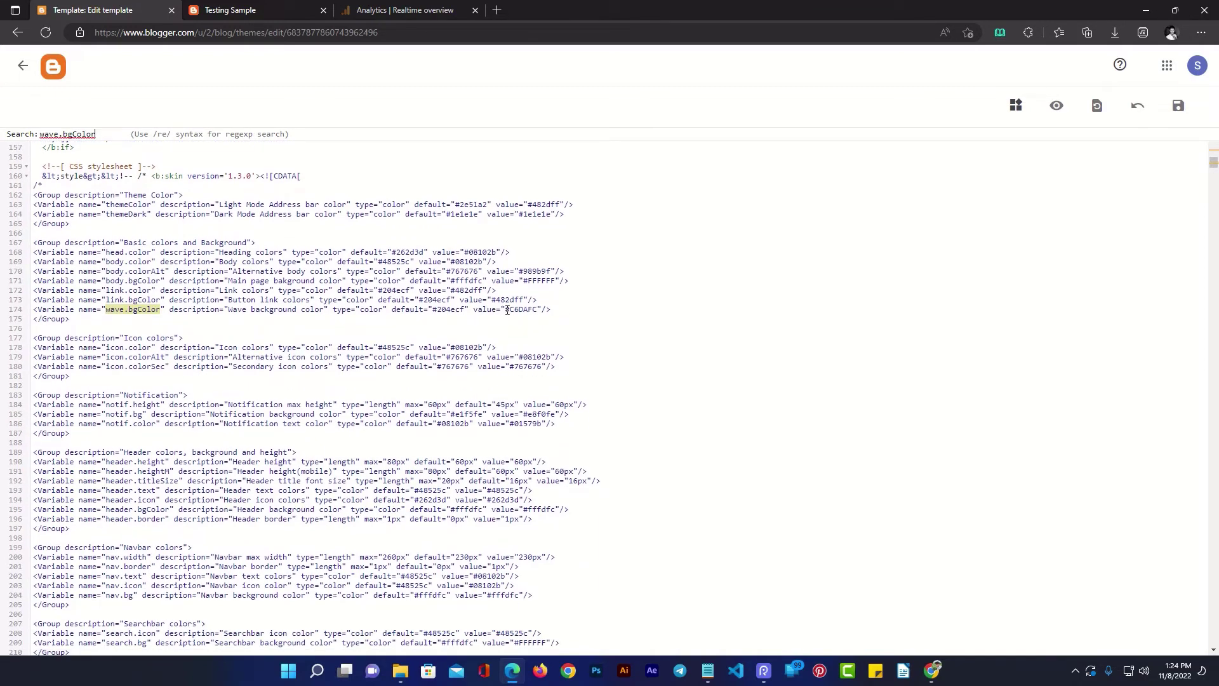
- Review the value in the wave.bgColor line of the HTML and the color code list in the Notepad notes
left_click_drag(505, 311, 537, 312)
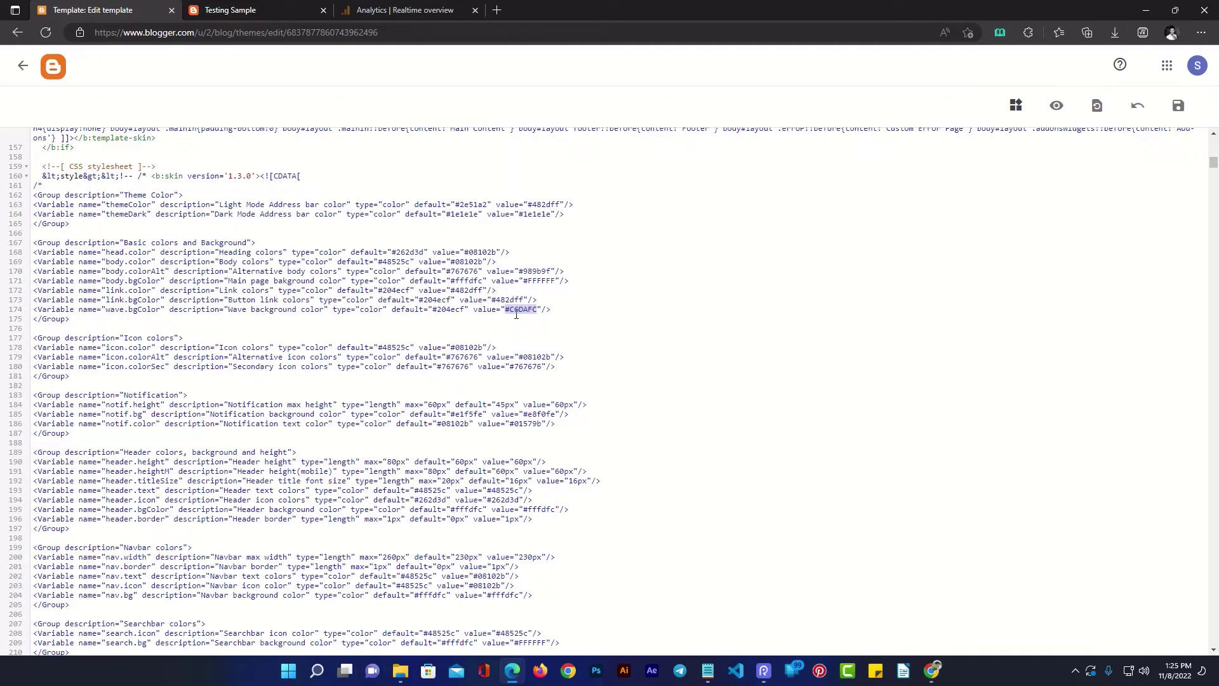
left_click(708, 671)
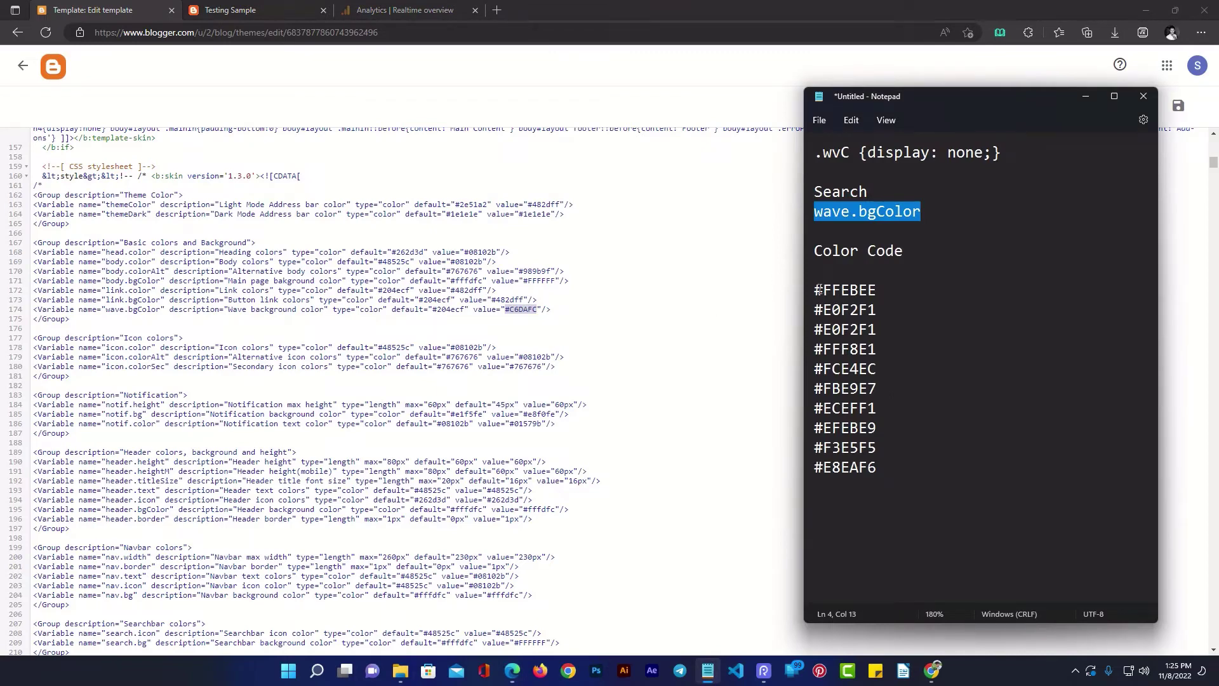
left_click_drag(815, 290, 880, 469)
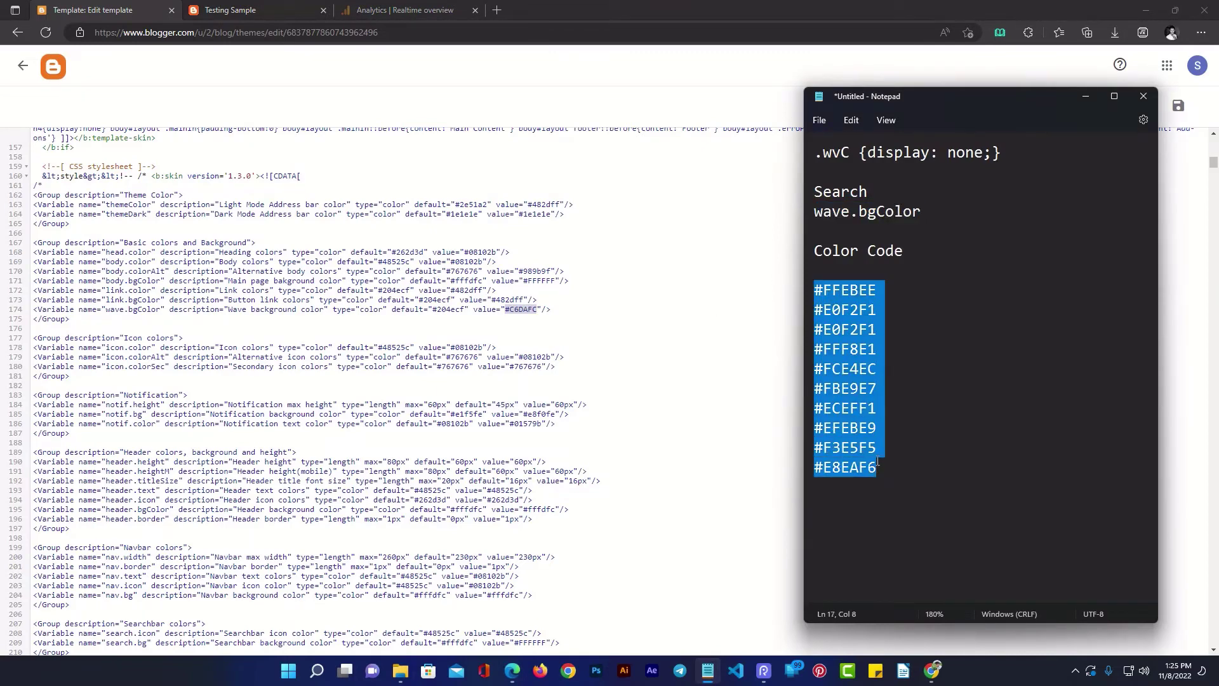
left_click(915, 388)
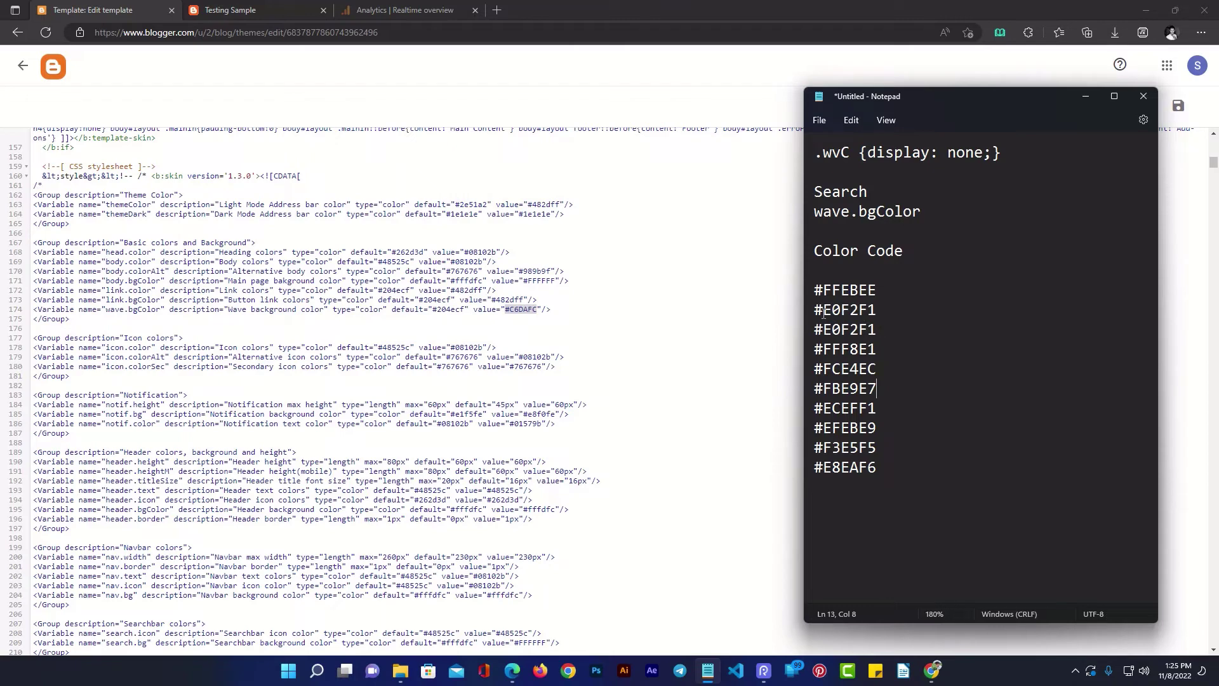
- Copy the color code #E0F2F1 from the Notepad notes and use it as the wave.bgColor value in the theme HTML
left_click_drag(816, 312, 876, 319)
key("ctrl+c")
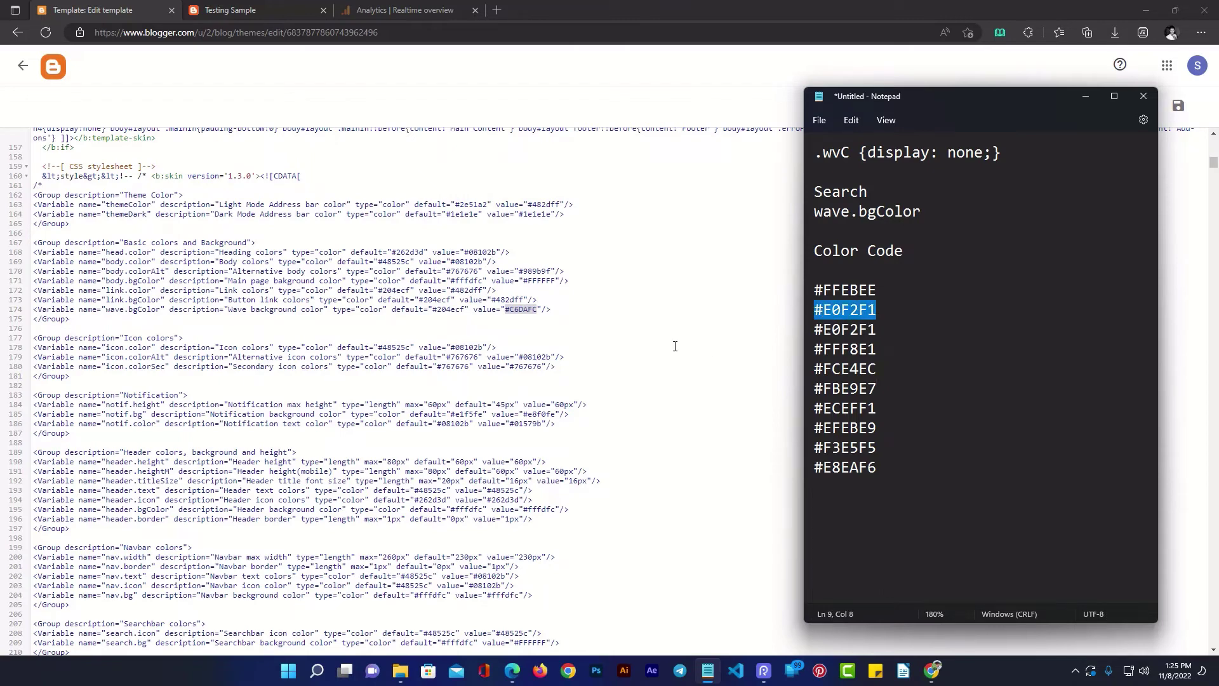
left_click(554, 319)
left_click_drag(505, 310, 537, 311)
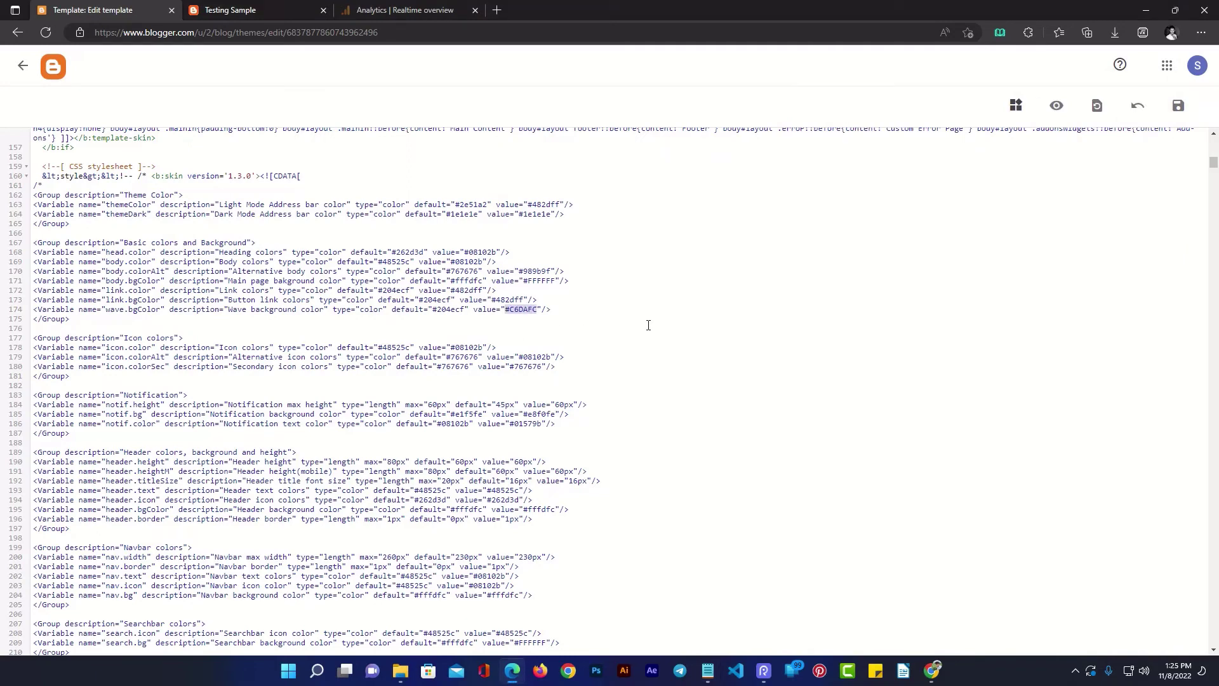
key("ctrl+v")
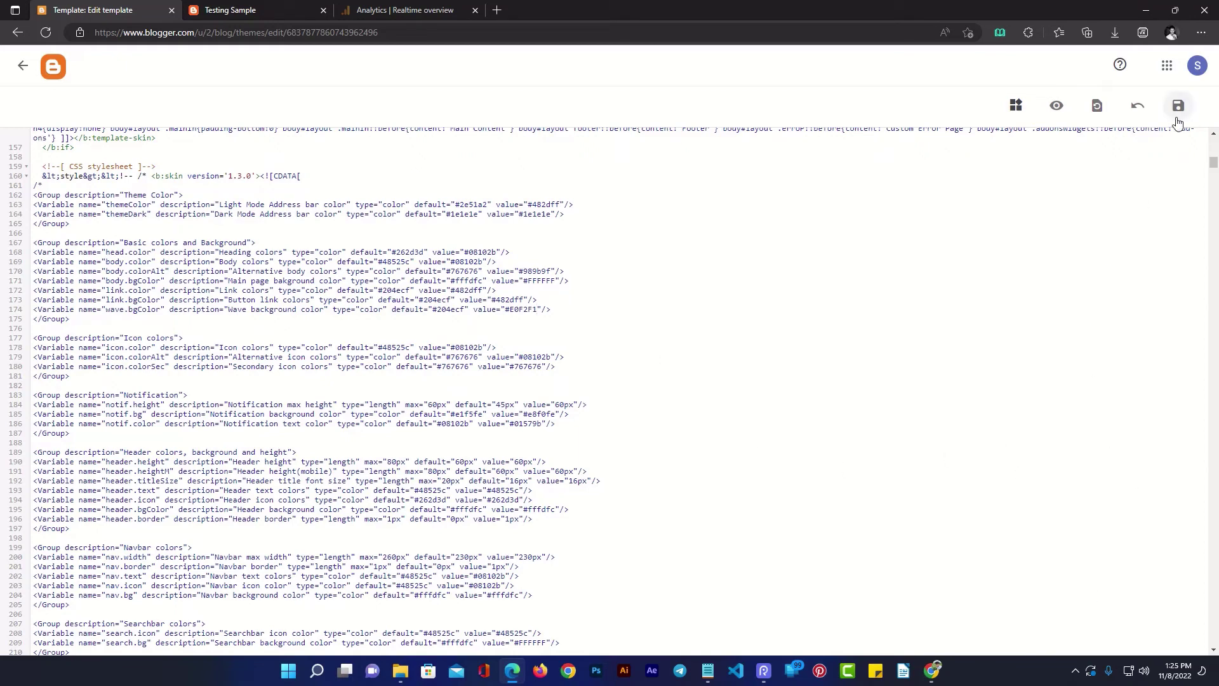
- Save the theme HTML with the #E0F2F1 wave color and reload the live Testing Sample blog
left_click(1178, 113)
left_click(245, 11)
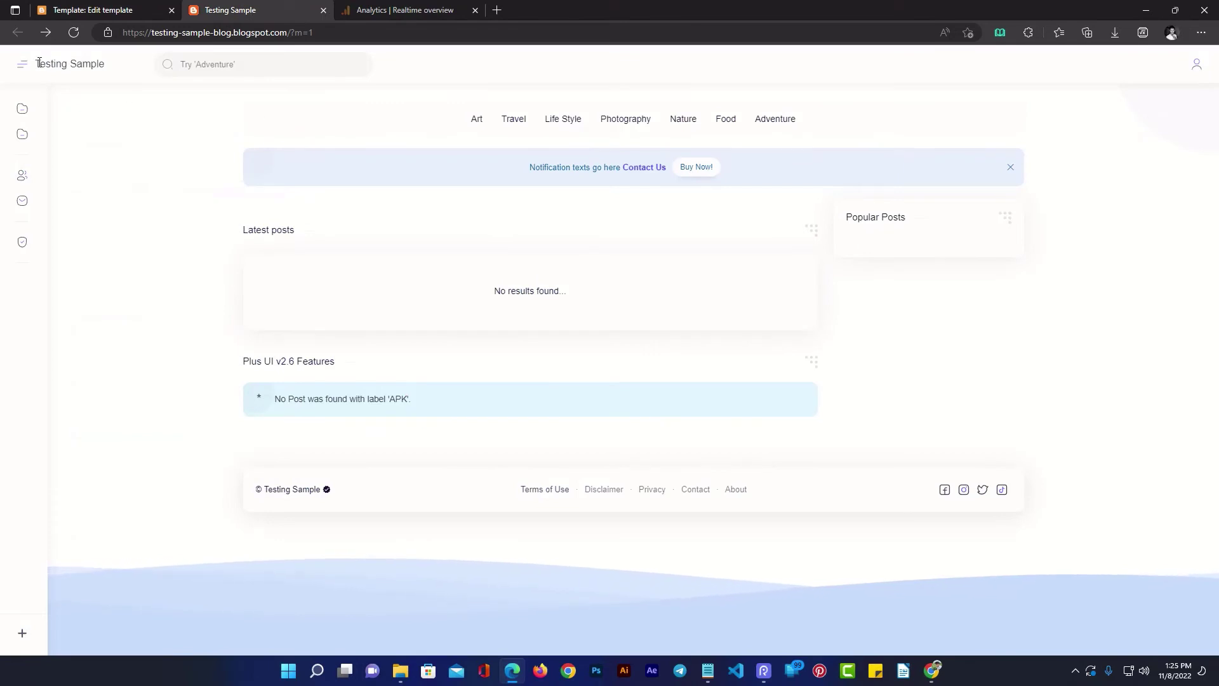
left_click(73, 33)
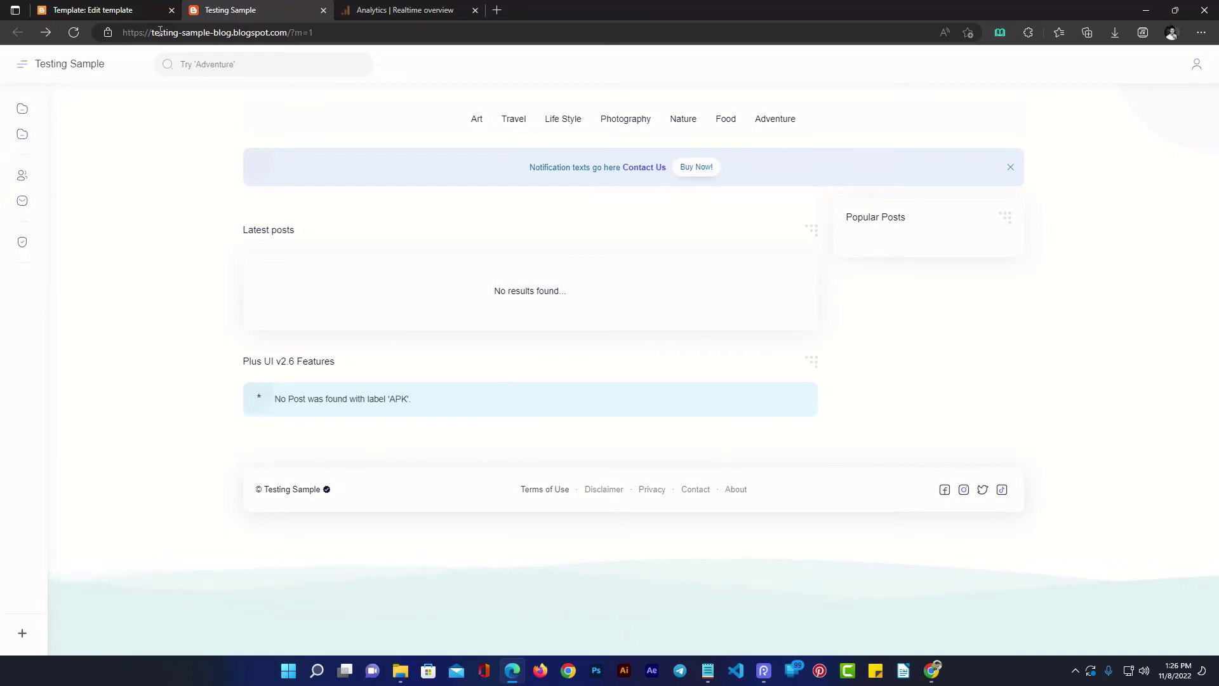
- Replace the wave.bgColor value with the third color code in the Notepad list, #E0F2F1, and save the theme
left_click(147, 10)
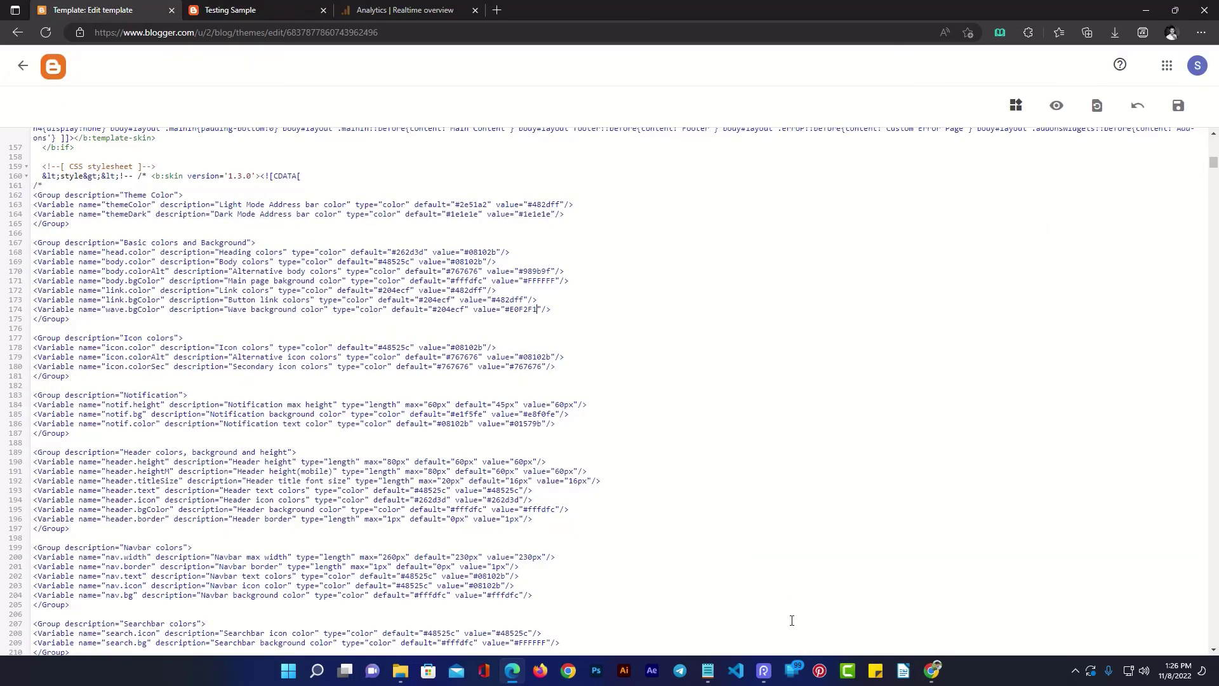
left_click(708, 671)
left_click_drag(816, 323, 877, 329)
key("ctrl+c")
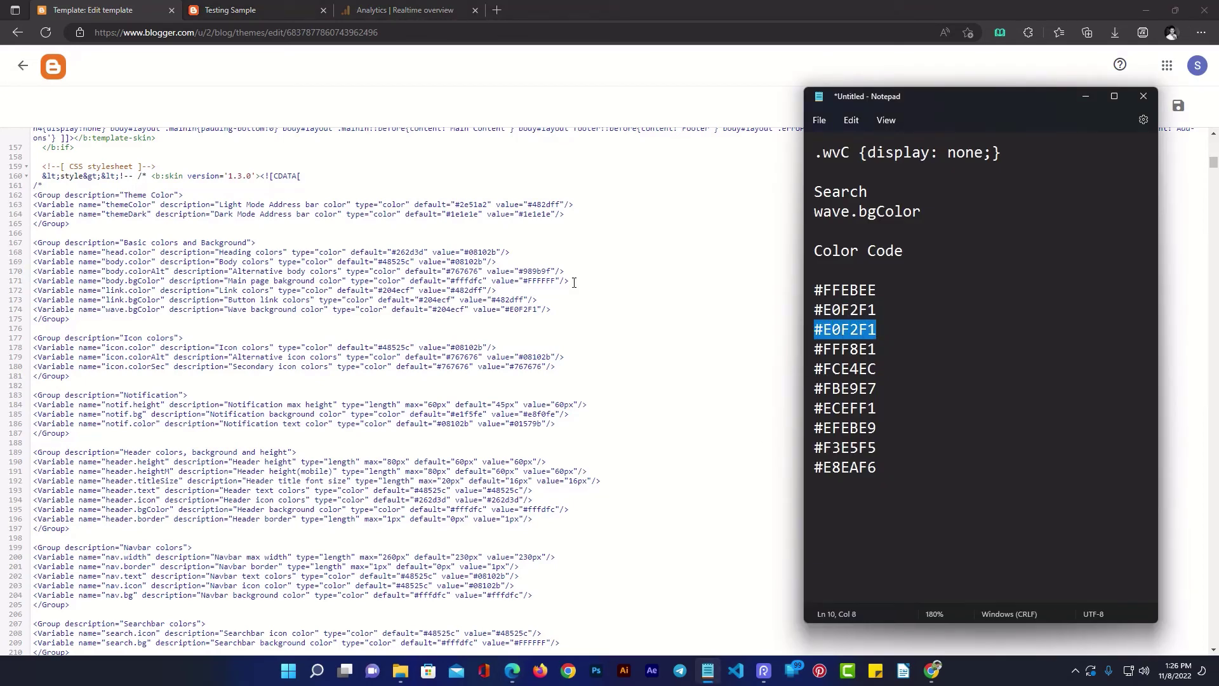
left_click(596, 235)
left_click_drag(507, 312, 538, 312)
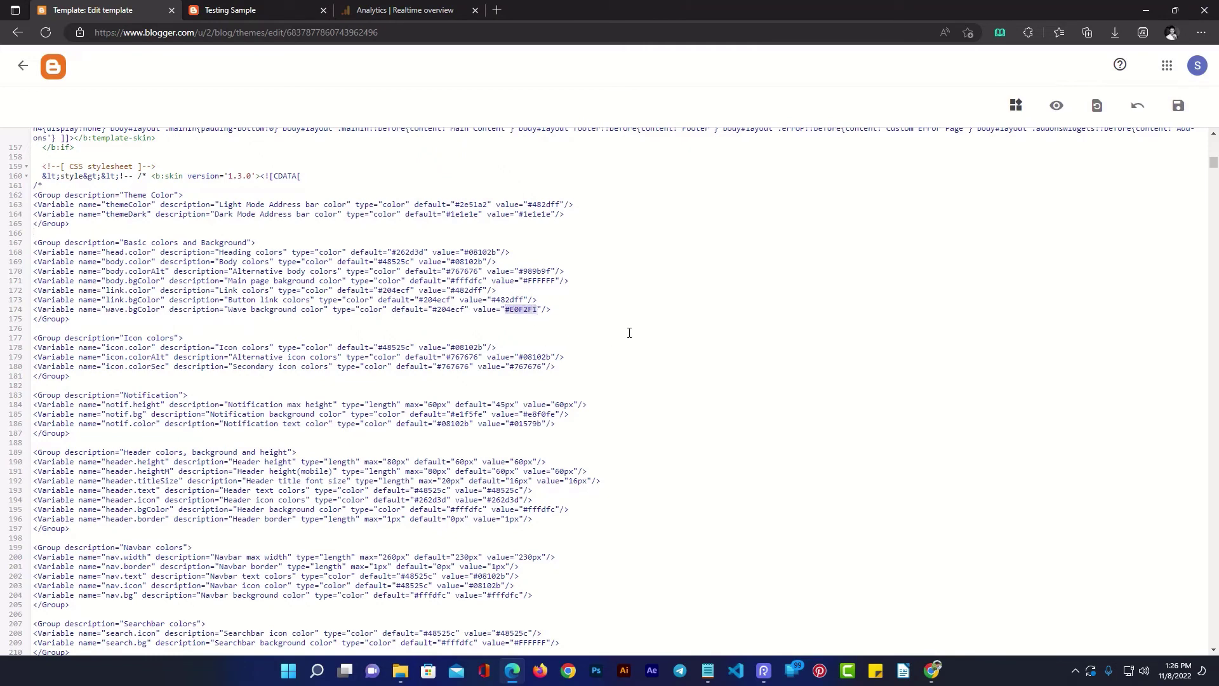
key("ctrl+v")
left_click(1185, 115)
- Copy #FFF8E1 from the Notepad color list and set it as the wave.bgColor value in the theme HTML
left_click(707, 601)
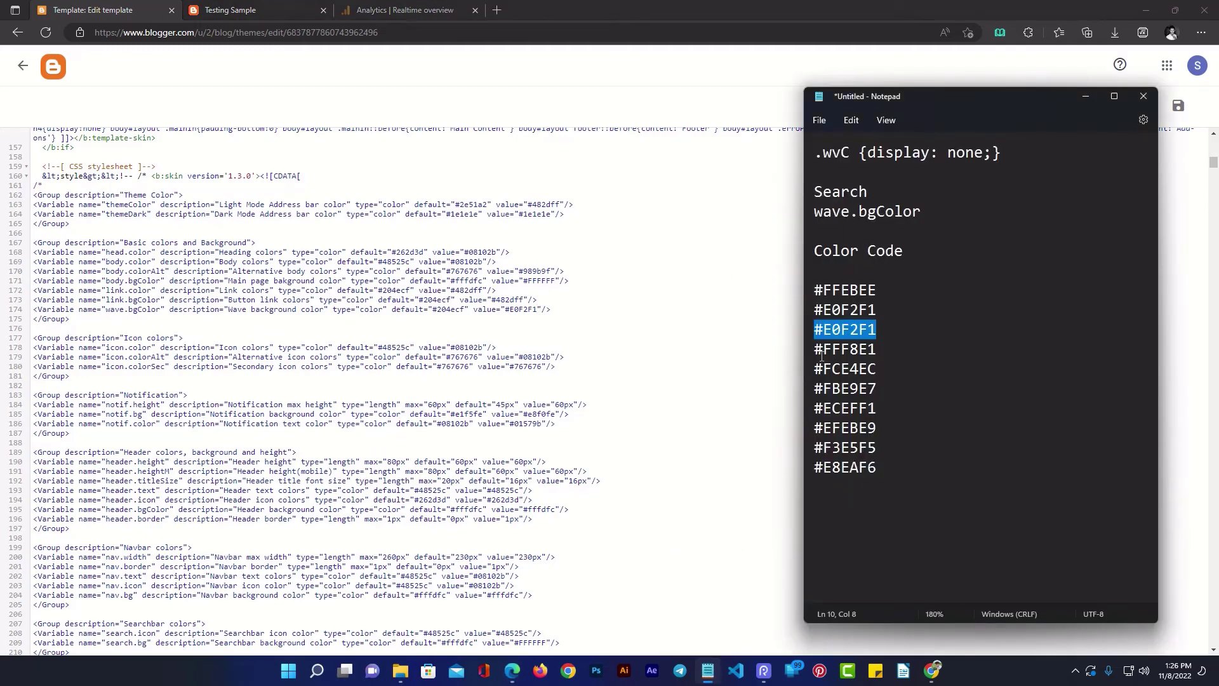
left_click_drag(815, 350, 878, 350)
key("ctrl+c")
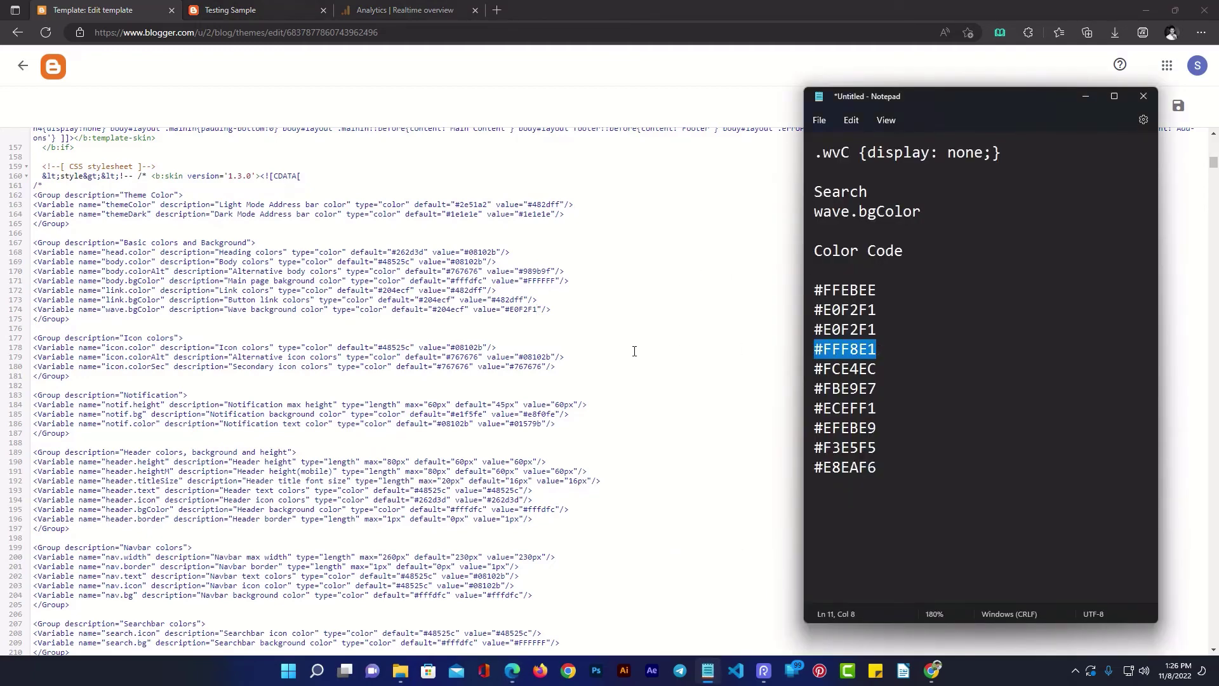
left_click(634, 351)
left_click_drag(506, 310, 537, 311)
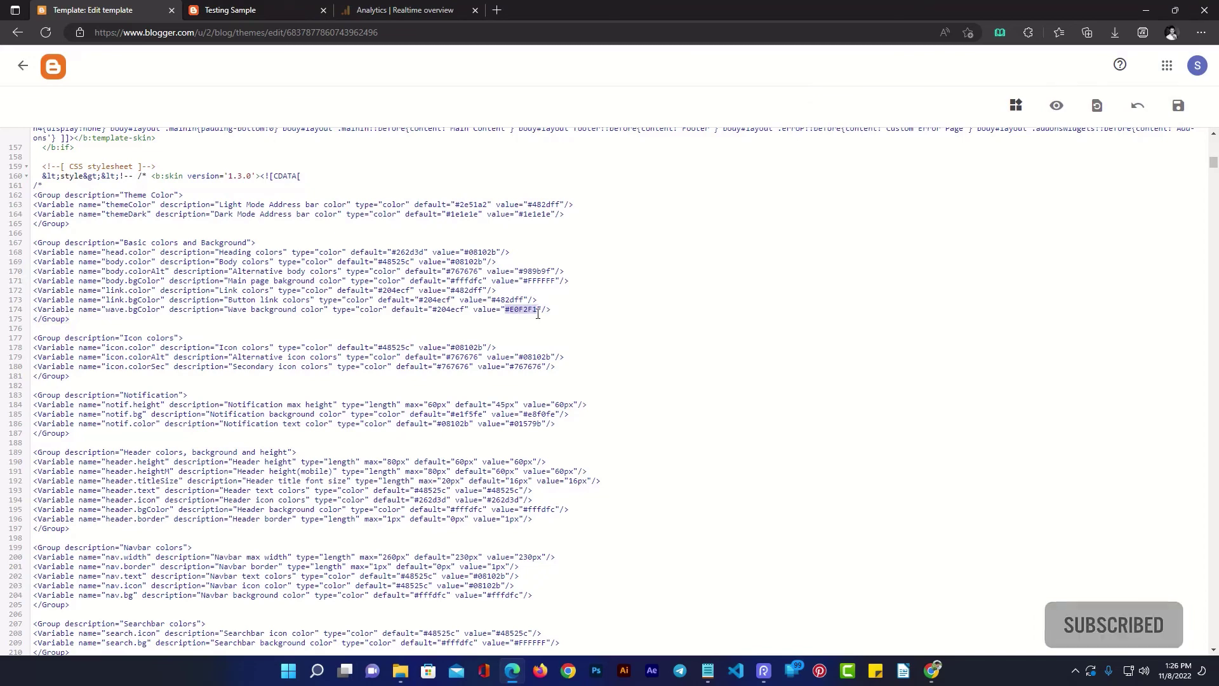
key("ctrl+v")
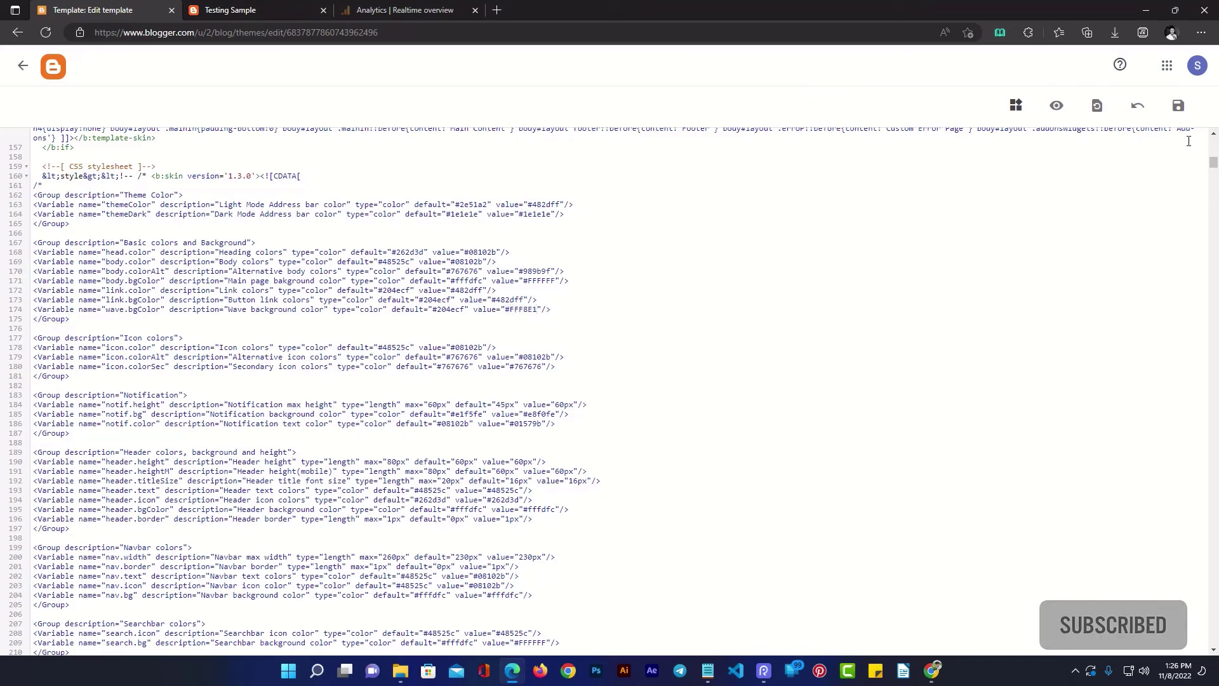
- Save the theme HTML with the #FFF8E1 wave color and reload the live Testing Sample blog
left_click(1178, 106)
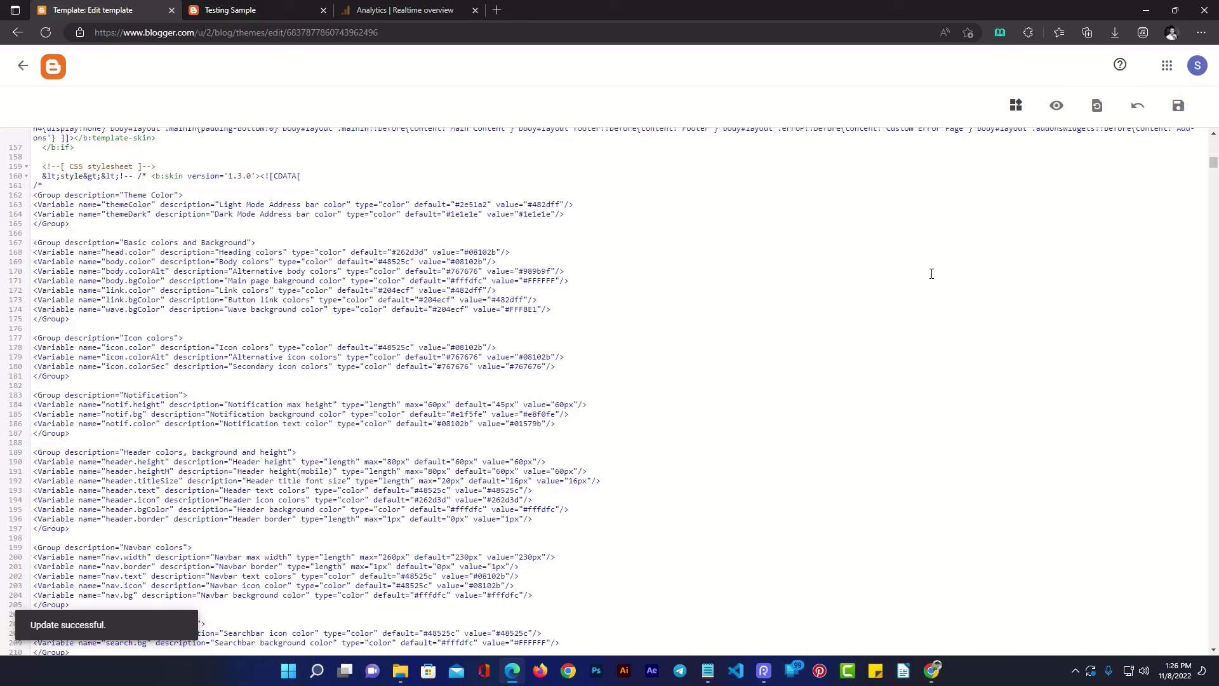
left_click(278, 7)
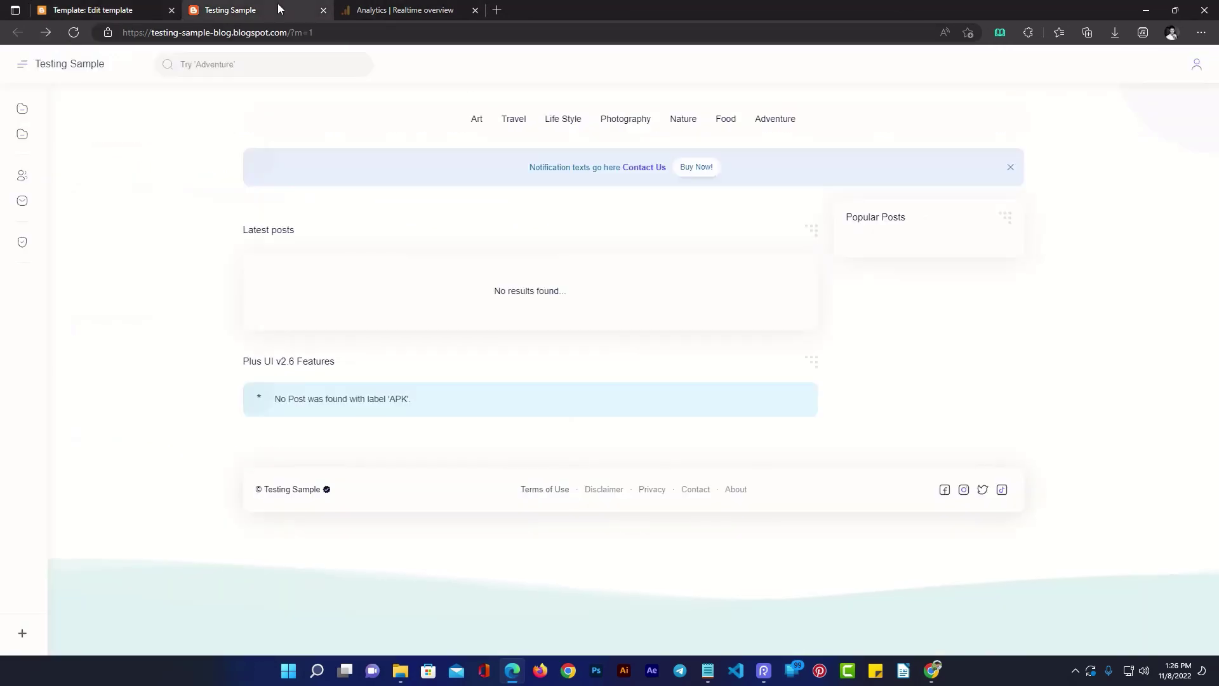
left_click(74, 32)
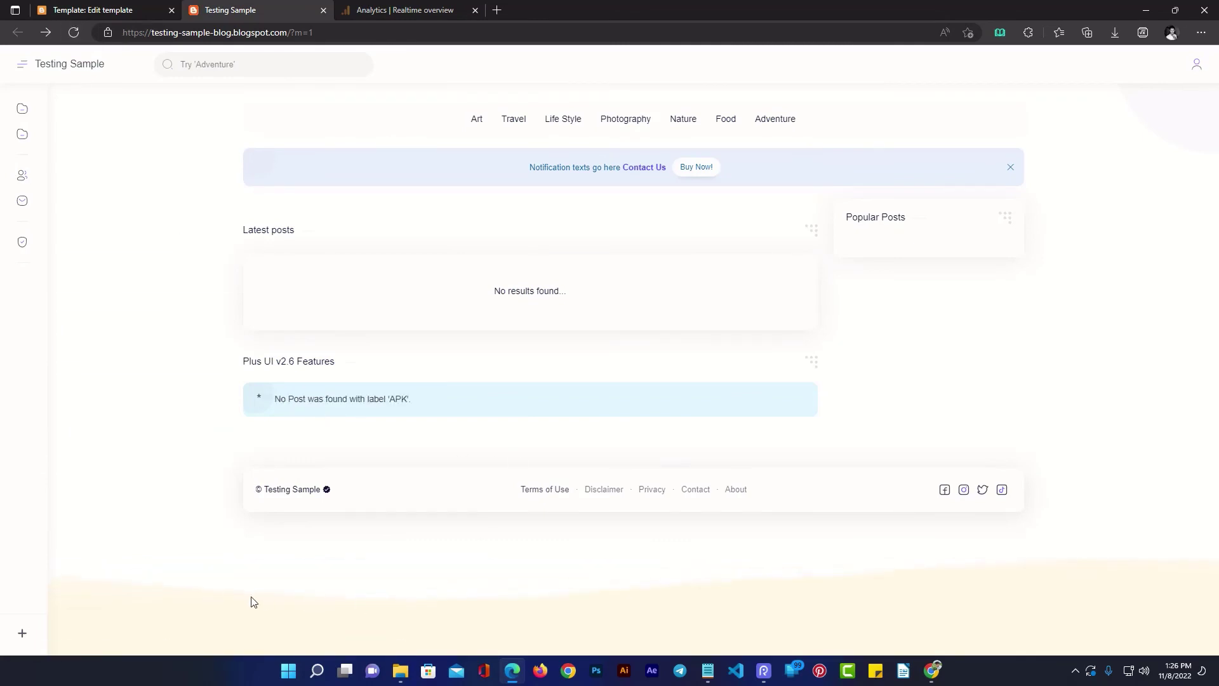